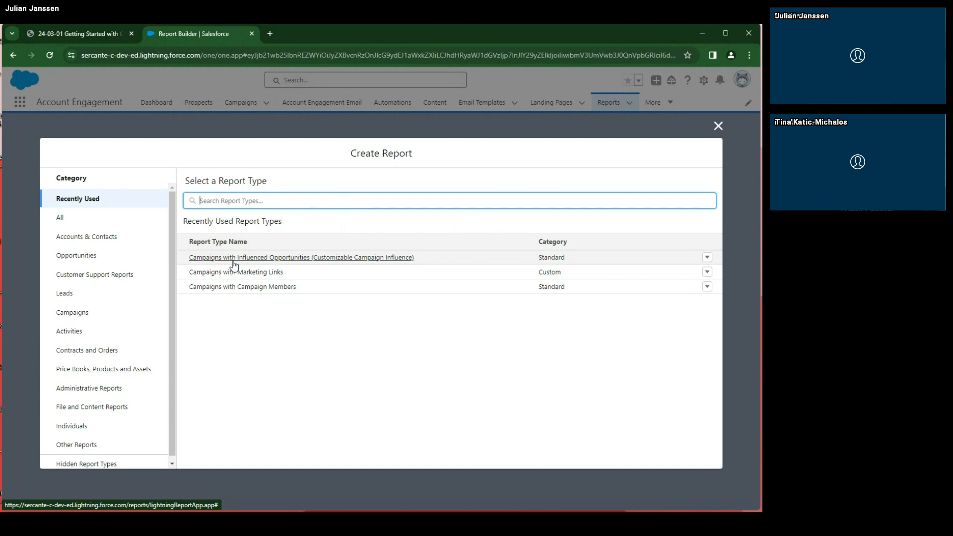
Start a new report with the Campaigns with Influenced Opportunities (Customizable Campaign Influence) report type
left_click(330, 257)
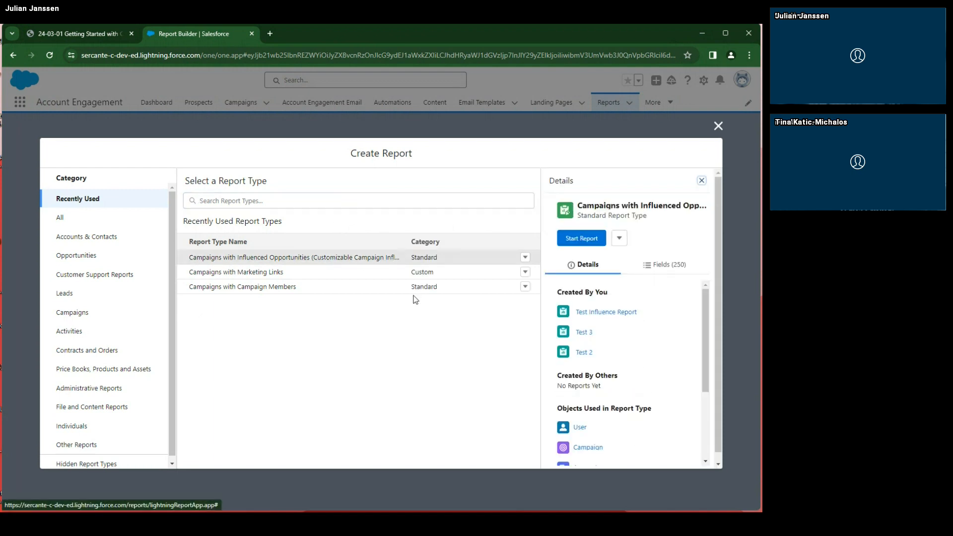
left_click(579, 240)
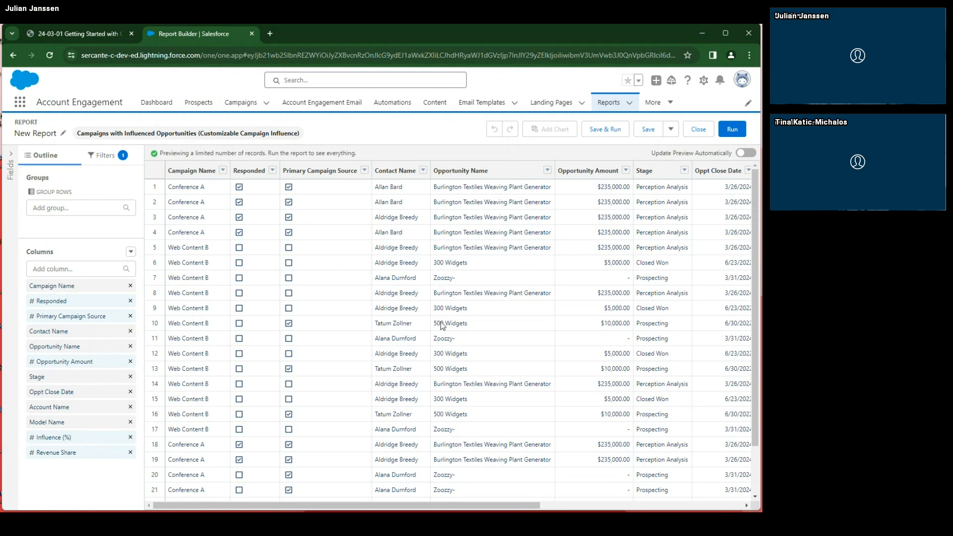
Examine the report preview's rows and its columns from Campaign Name through Revenue Share
scroll(446, 348, "down", 1)
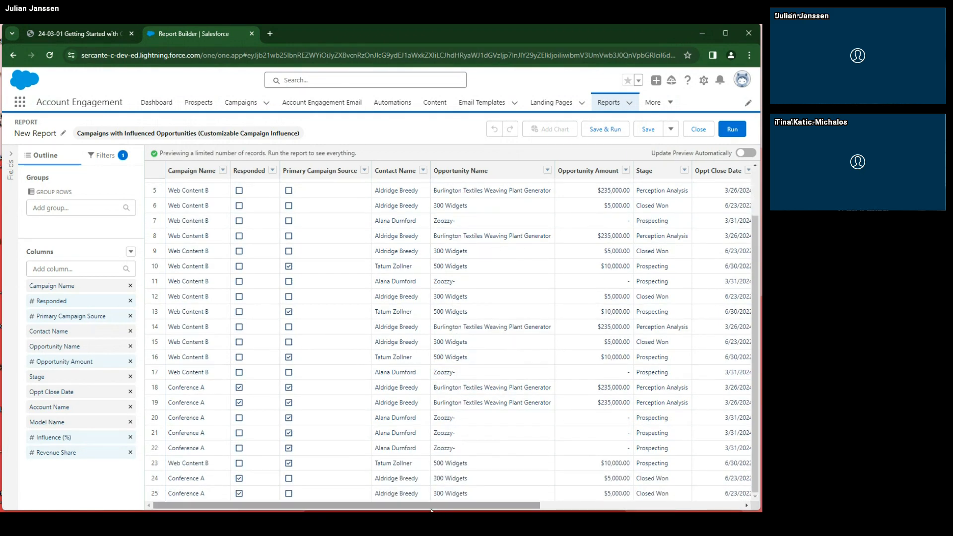
left_click_drag(431, 510, 454, 437)
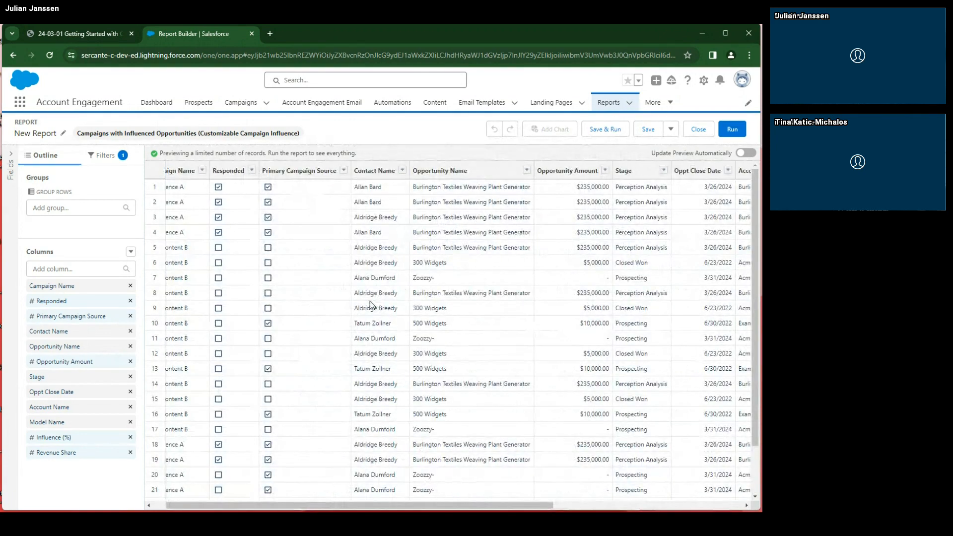
scroll(526, 338, "down", 1)
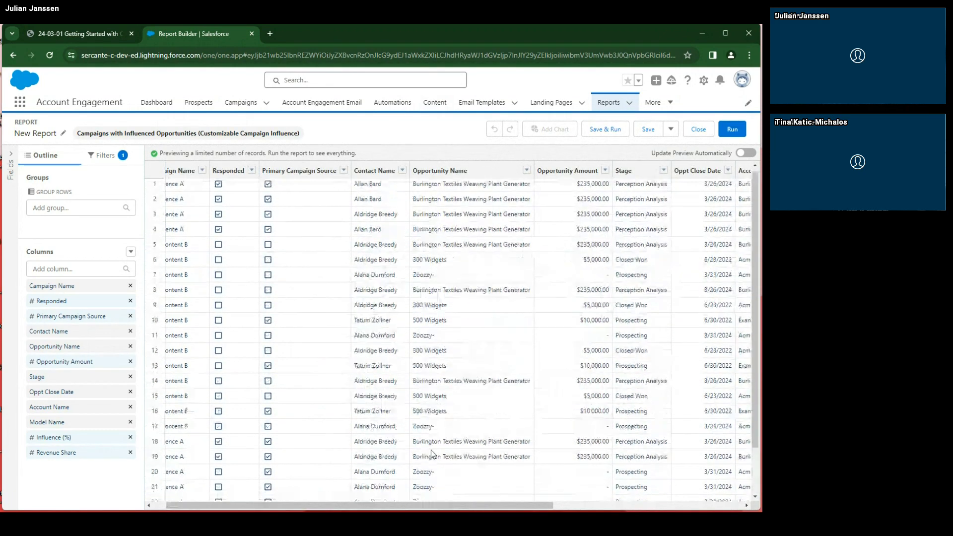
scroll(431, 454, "up", 2)
left_click_drag(413, 506, 367, 502)
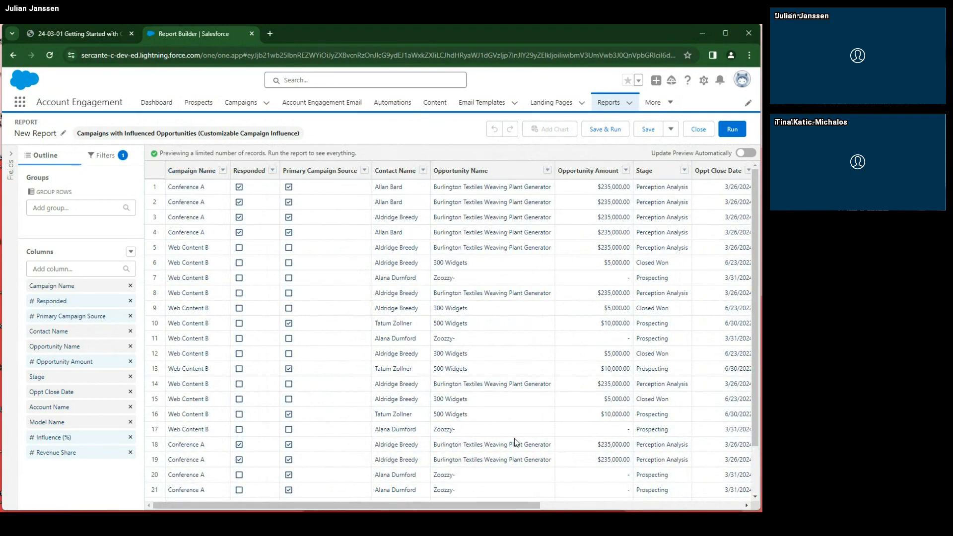
left_click_drag(485, 503, 719, 499)
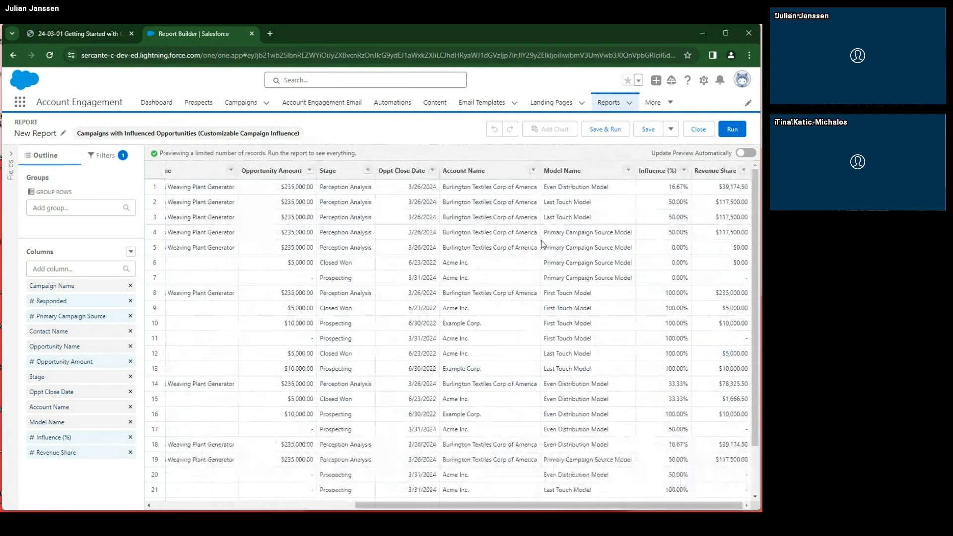
left_click_drag(615, 506, 377, 499)
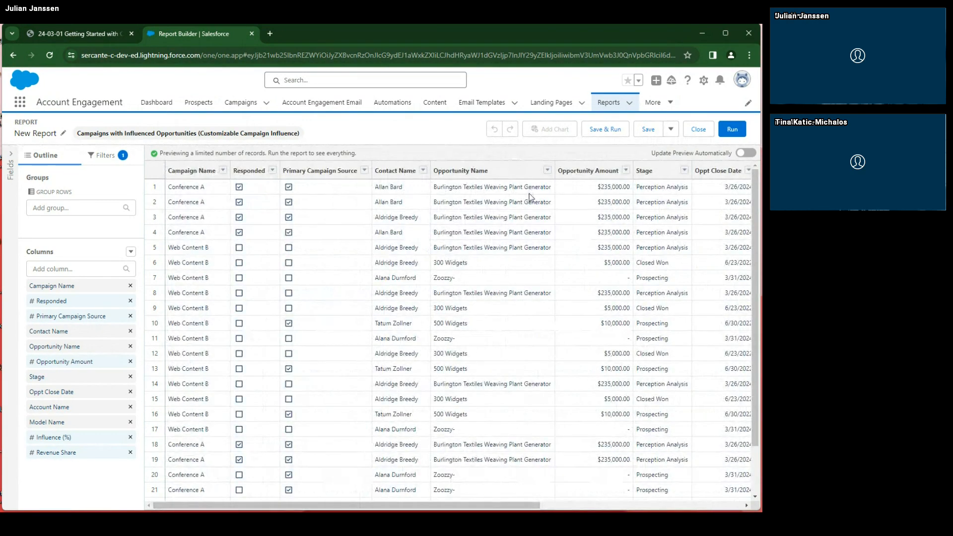
left_click_drag(487, 505, 695, 502)
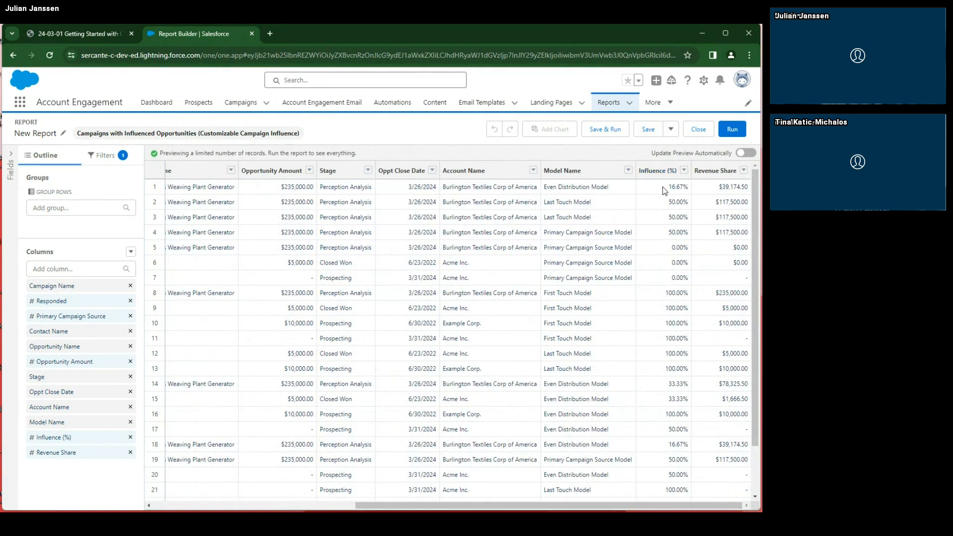
Compare the model name, influence percentage and revenue share in the first two rows with their campaign and opportunity details
left_click_drag(666, 190, 748, 191)
left_click_drag(545, 189, 709, 192)
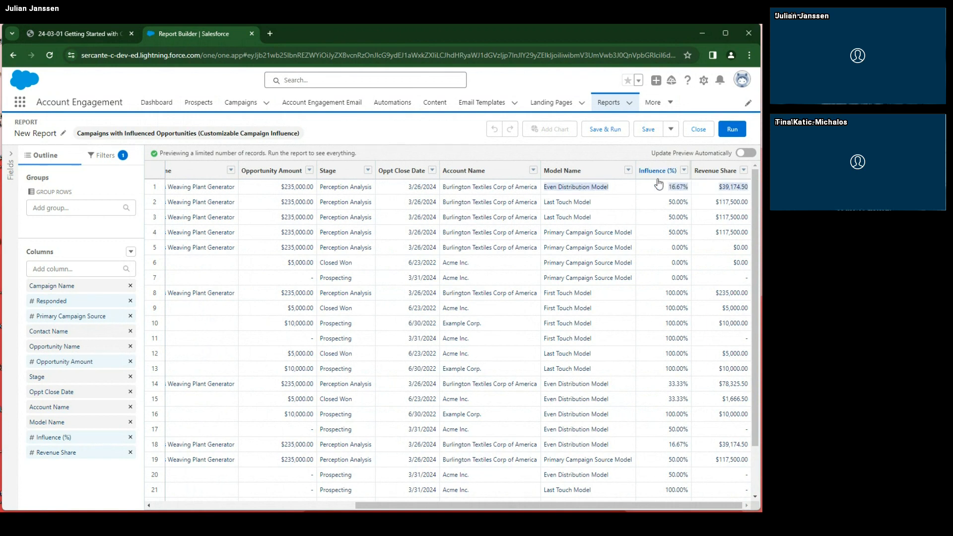
left_click_drag(550, 203, 748, 206)
left_click(613, 205)
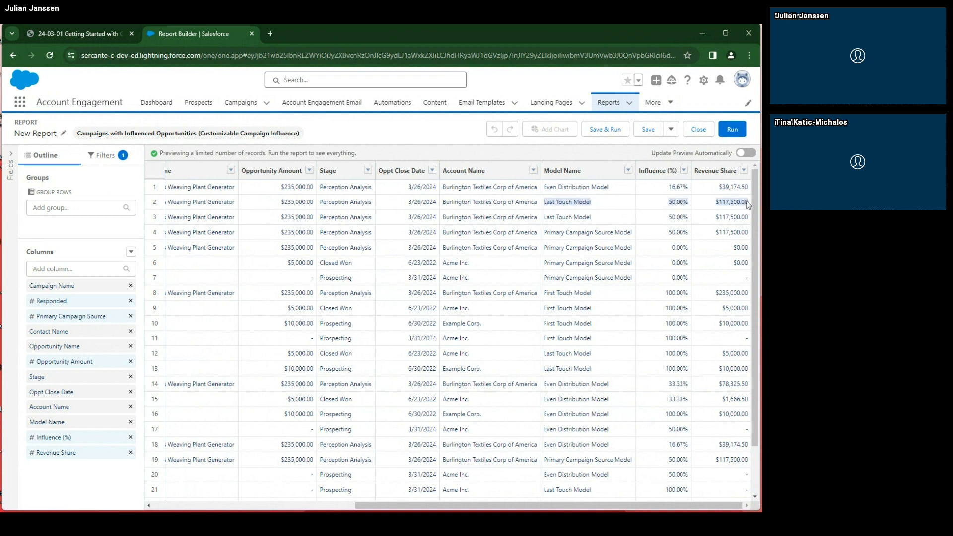
left_click(663, 204)
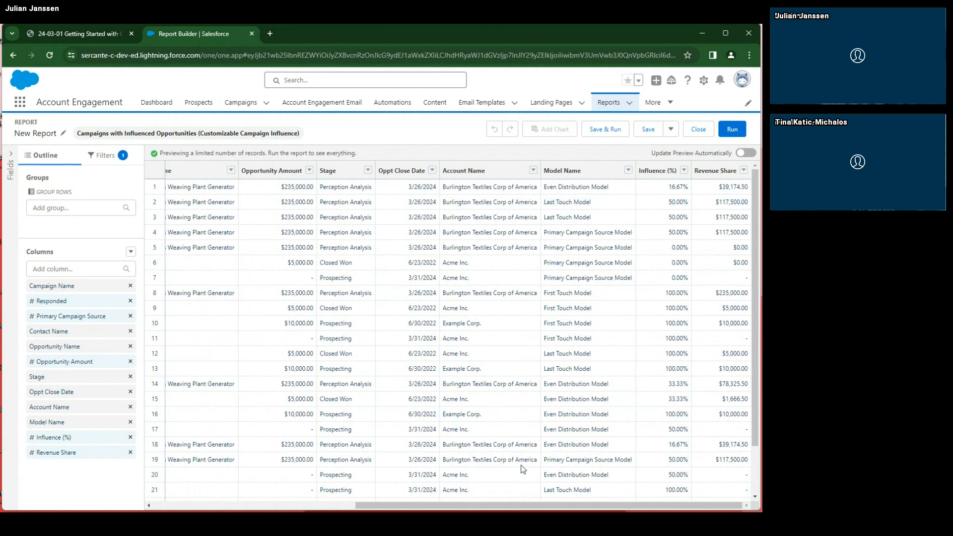
left_click_drag(462, 504, 224, 488)
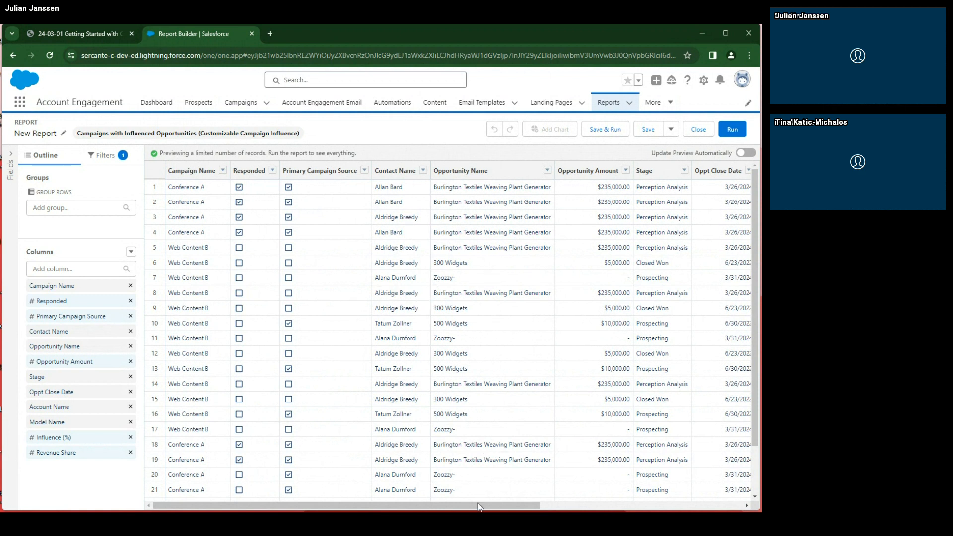
left_click_drag(480, 505, 681, 502)
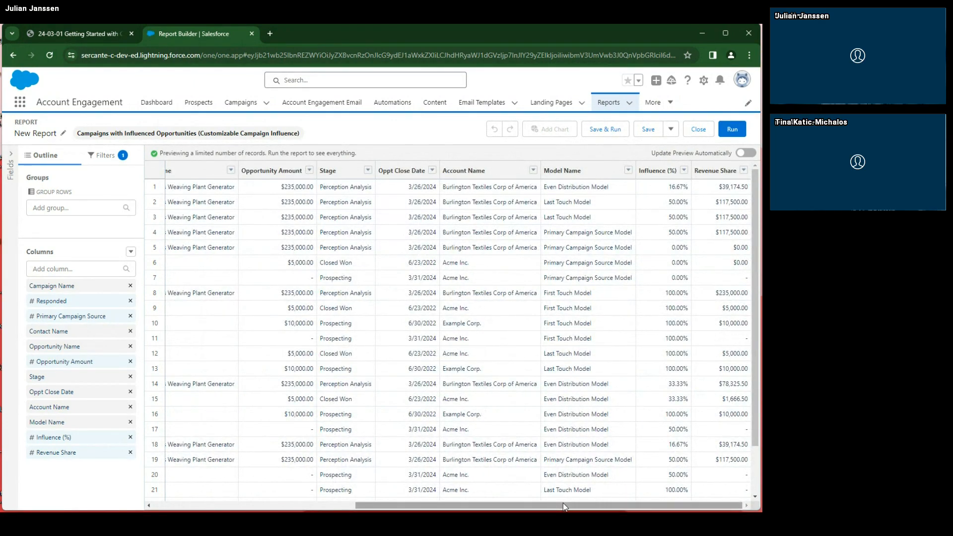
left_click_drag(563, 503, 381, 504)
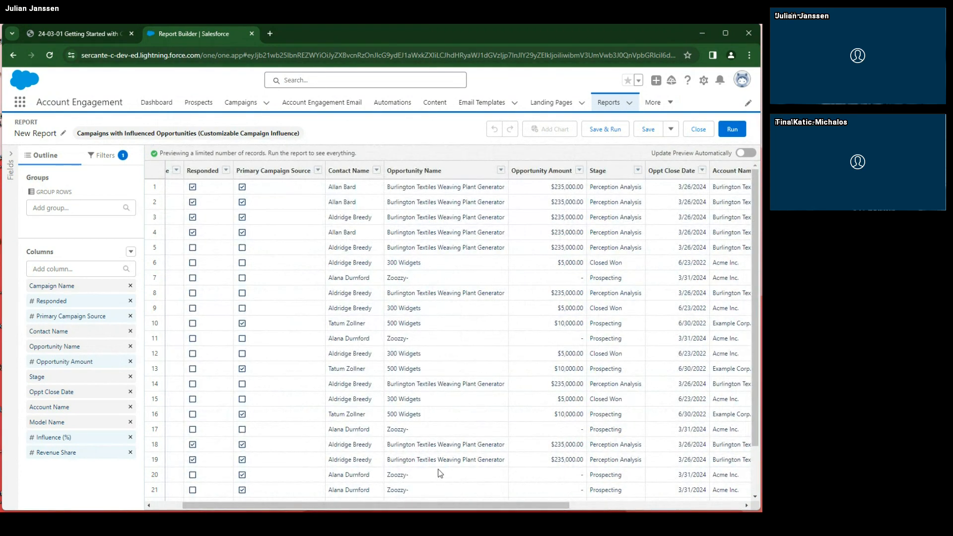
left_click_drag(389, 510, 448, 509)
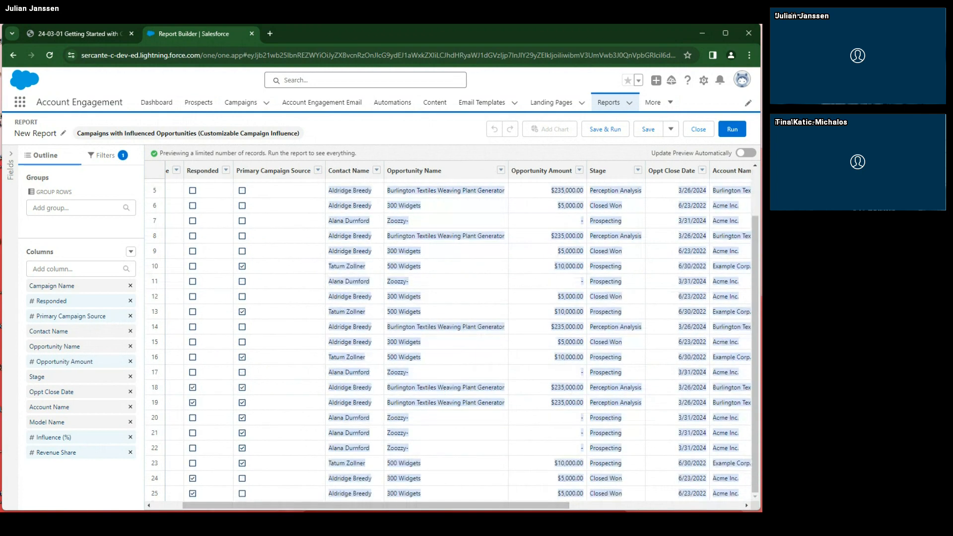
scroll(439, 413, "up", 2)
left_click(389, 351)
Add the Opportunity ID column to the report
left_click(94, 268)
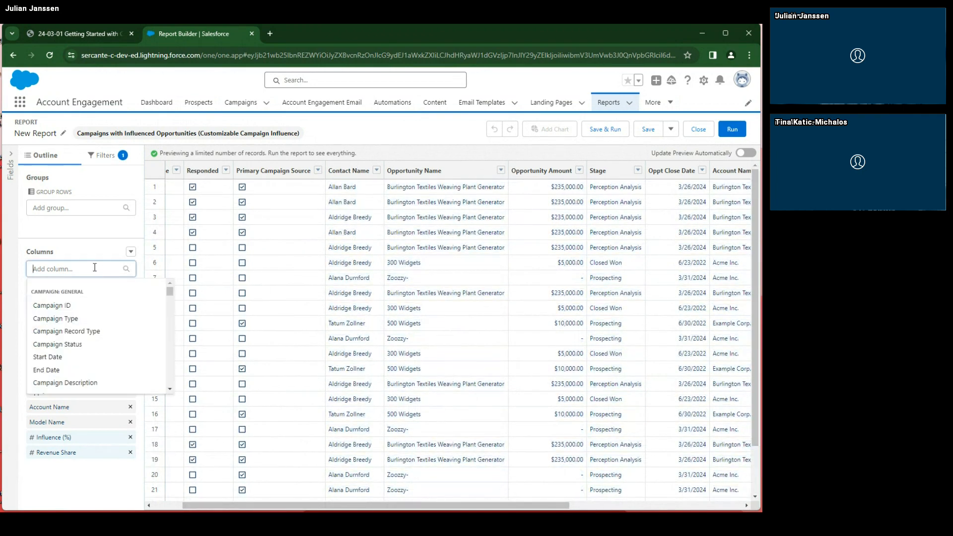
type("op")
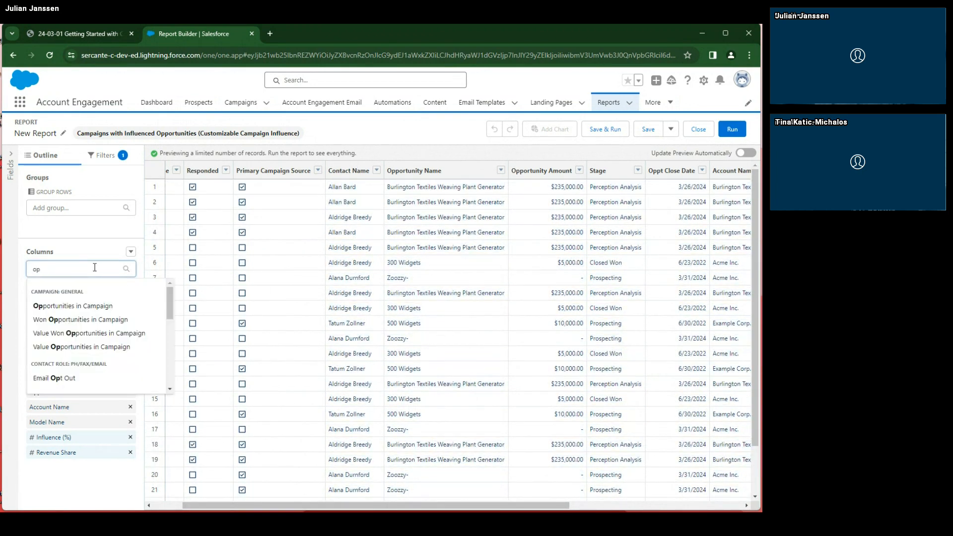
type("poe")
key("BackSpace")
type("rtunity")
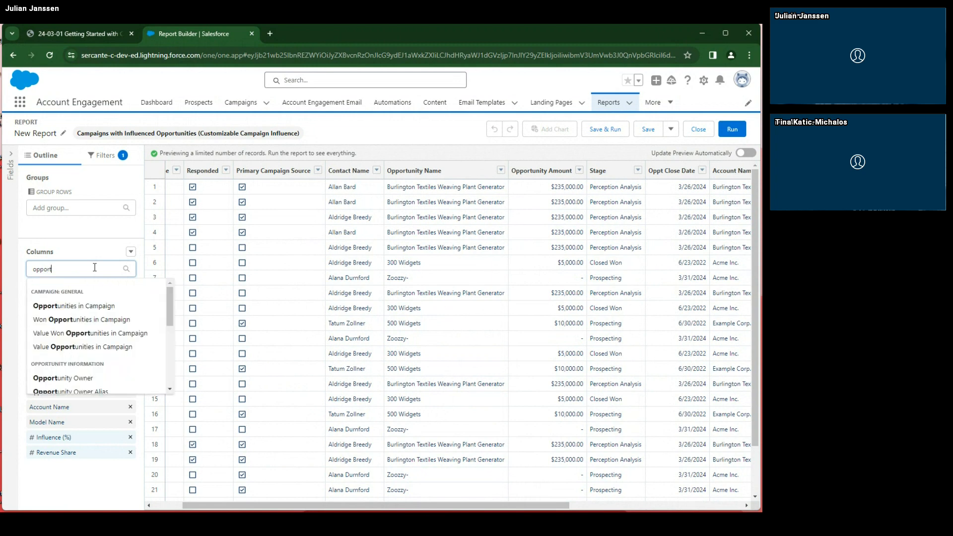
type(" id")
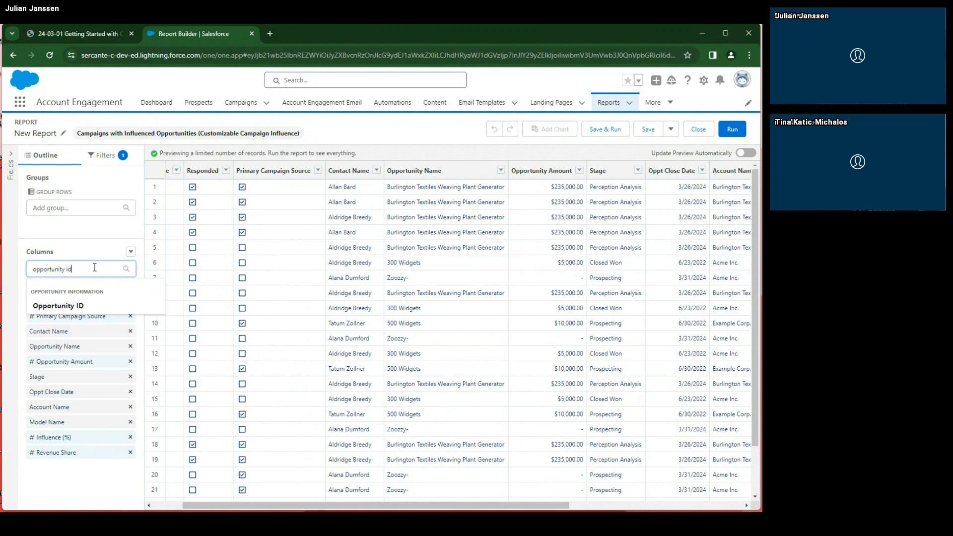
left_click(83, 306)
Add the Campaign ID column to the report and refresh the preview
left_click(83, 268)
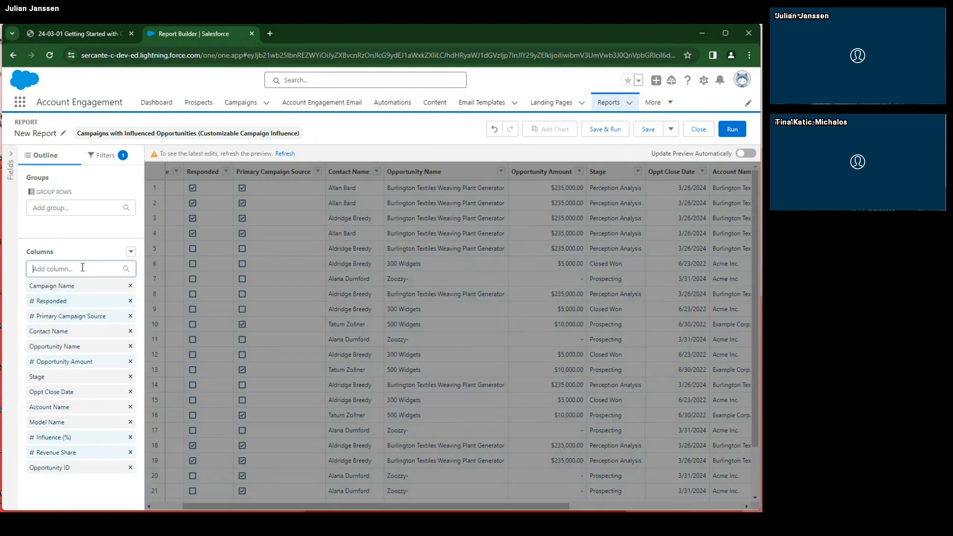
type("campa")
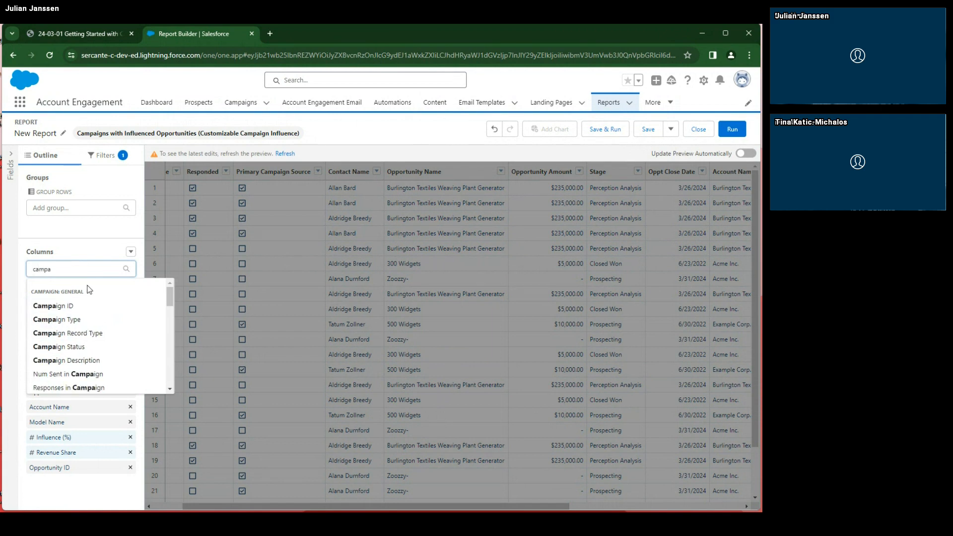
left_click(67, 305)
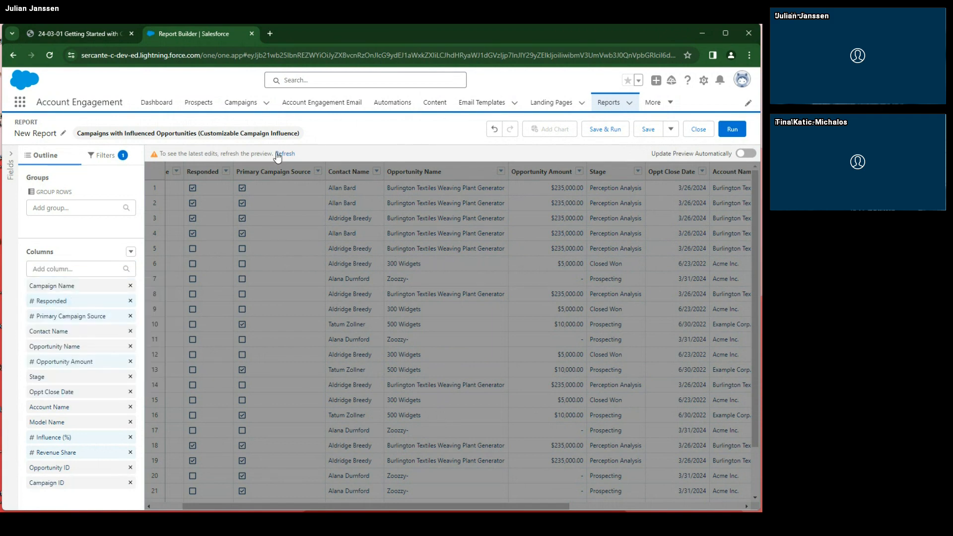
left_click(285, 153)
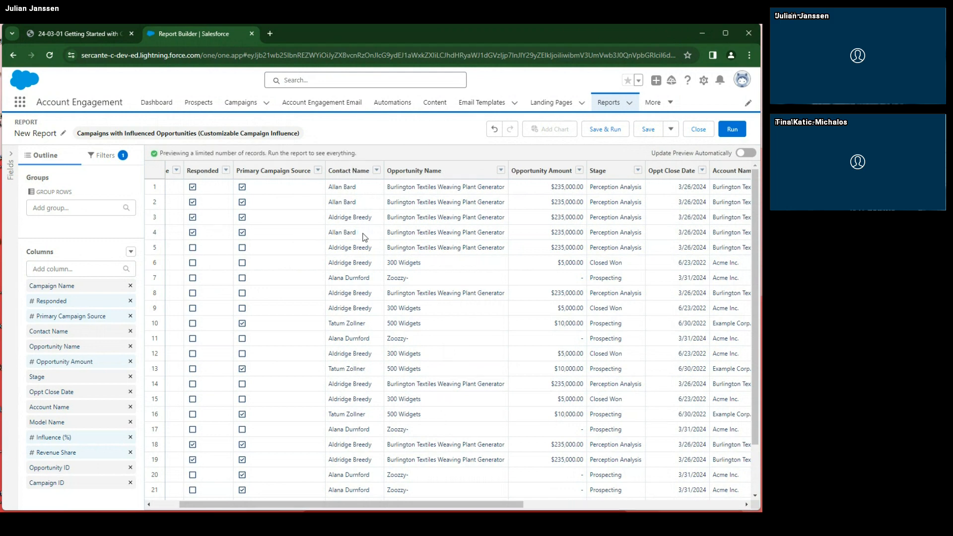
Show the unique count for the Opportunity ID column and refresh the preview
left_click_drag(459, 503, 732, 469)
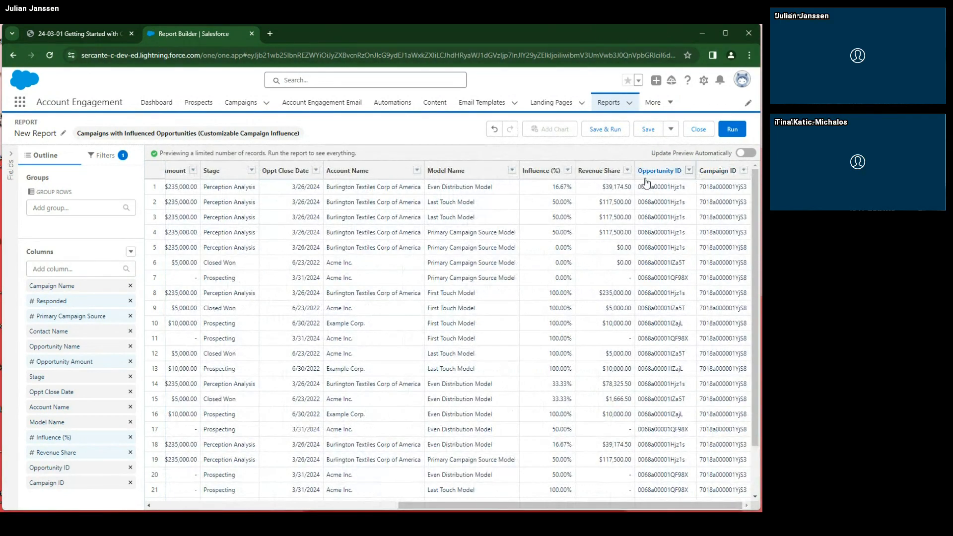
left_click(689, 171)
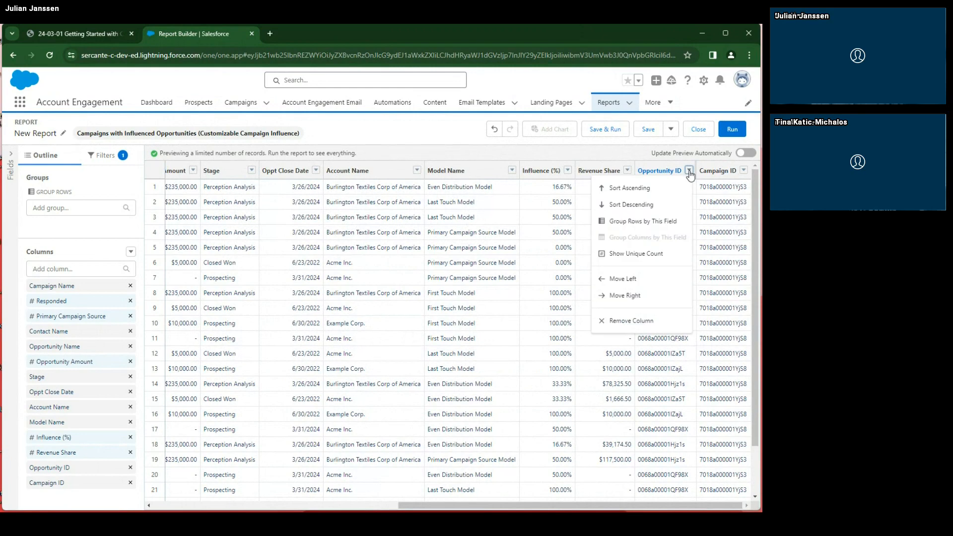
left_click(637, 255)
left_click(286, 154)
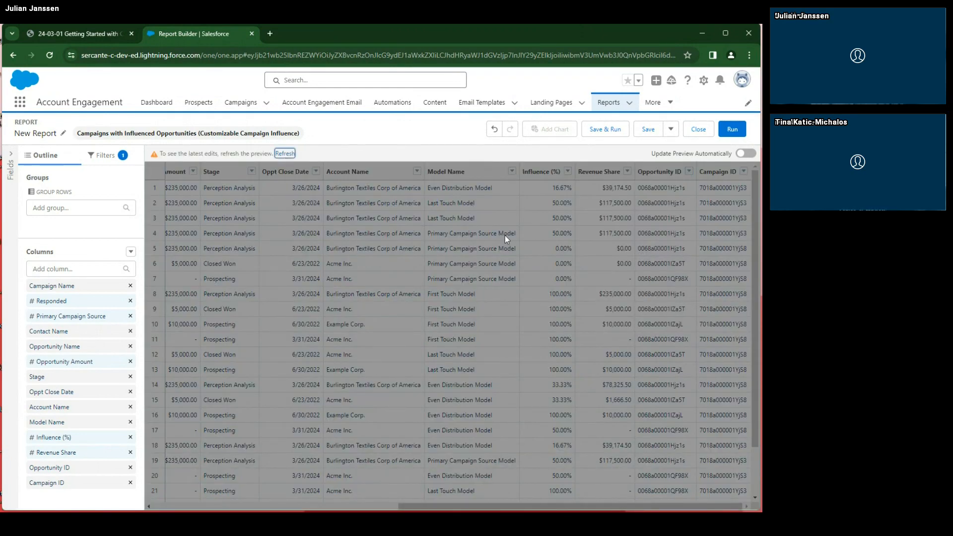
Show the unique count for the Campaign ID column and refresh the preview
left_click(743, 170)
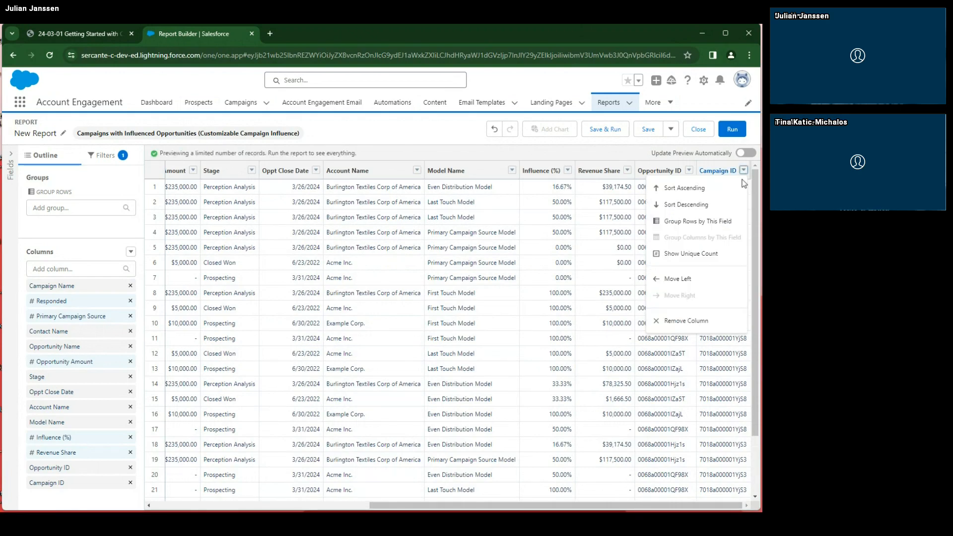
left_click(687, 255)
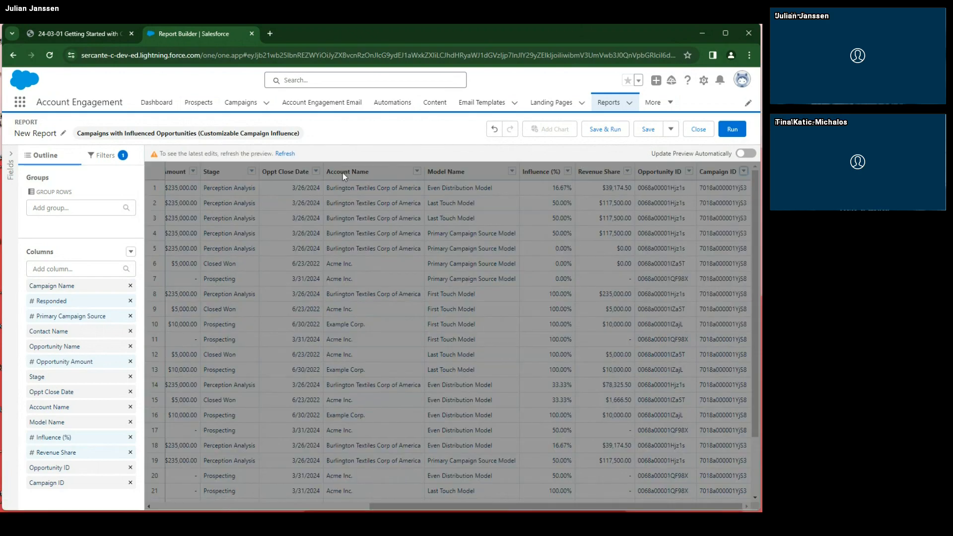
left_click(295, 154)
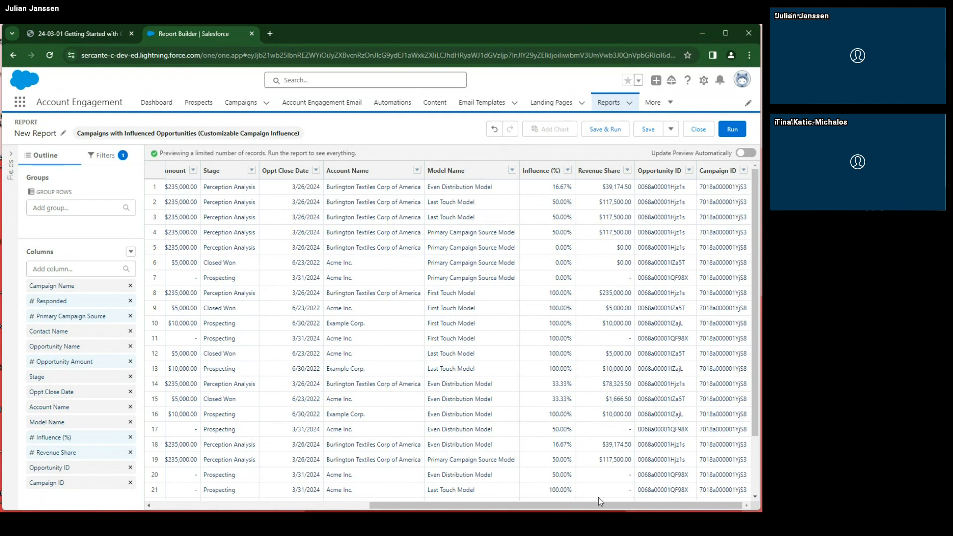
Summarize the Revenue Share column by Sum and refresh the preview
left_click_drag(601, 505, 539, 506)
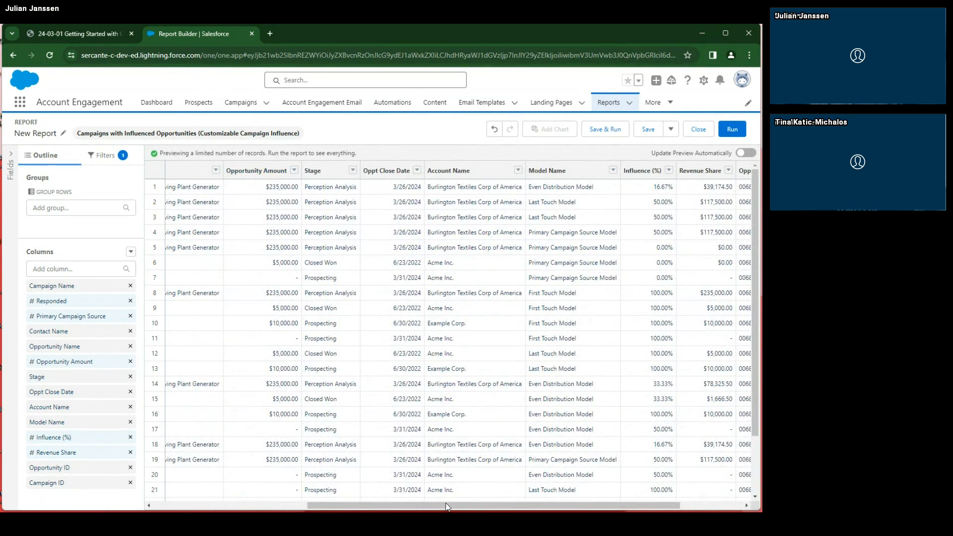
left_click_drag(434, 502, 564, 499)
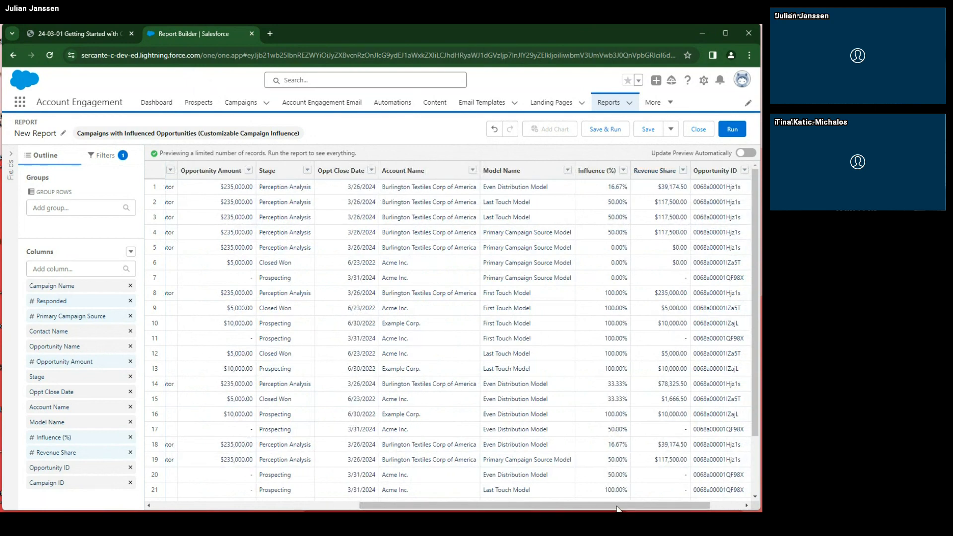
left_click_drag(616, 506, 489, 502)
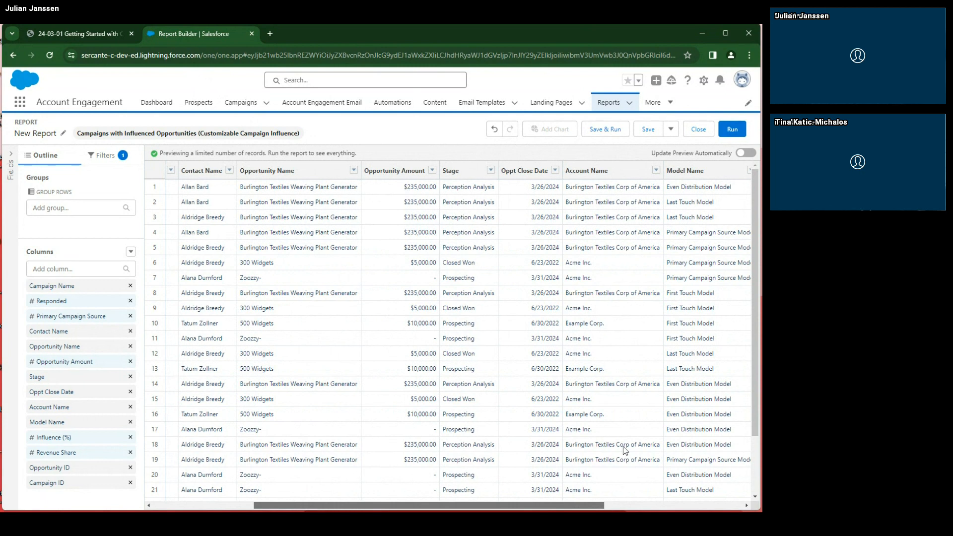
left_click_drag(571, 506, 720, 504)
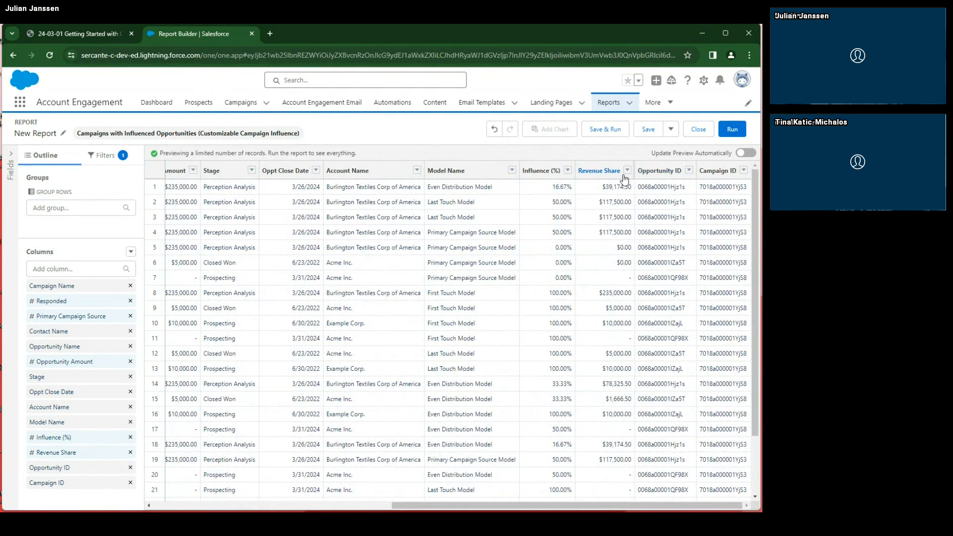
left_click(627, 172)
mouse_move(645, 251)
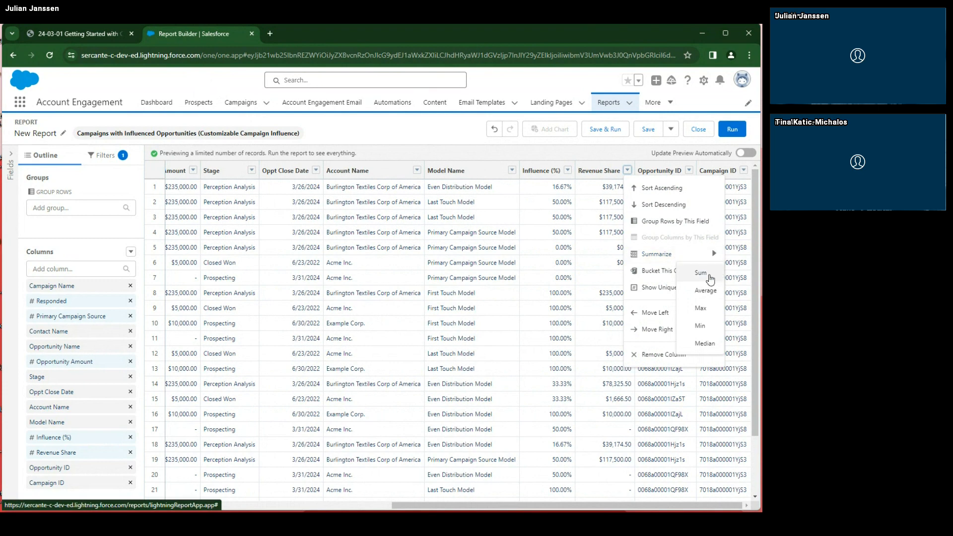
left_click(710, 281)
left_click(285, 154)
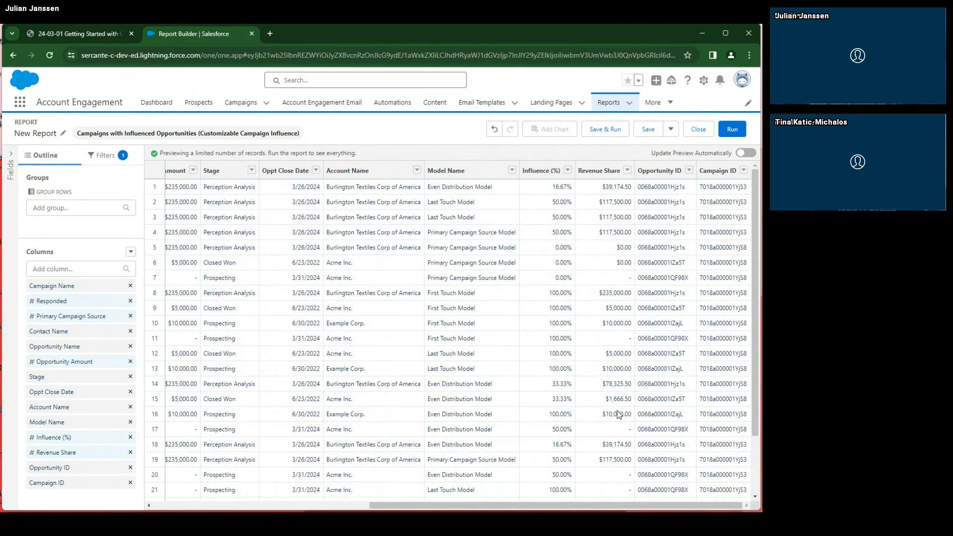
Add a report filter on the Model Name field
scroll(551, 367, "left", 1)
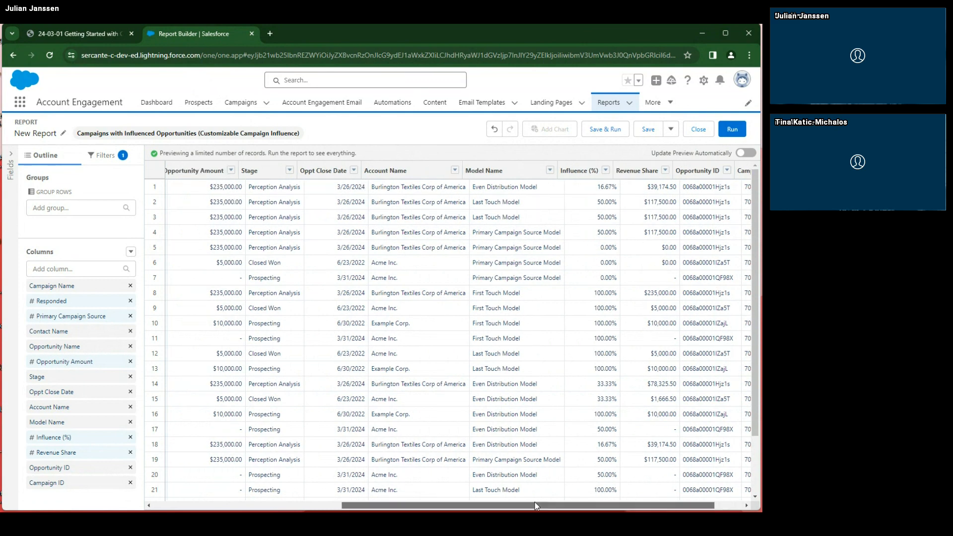
scroll(534, 502, "left", 4)
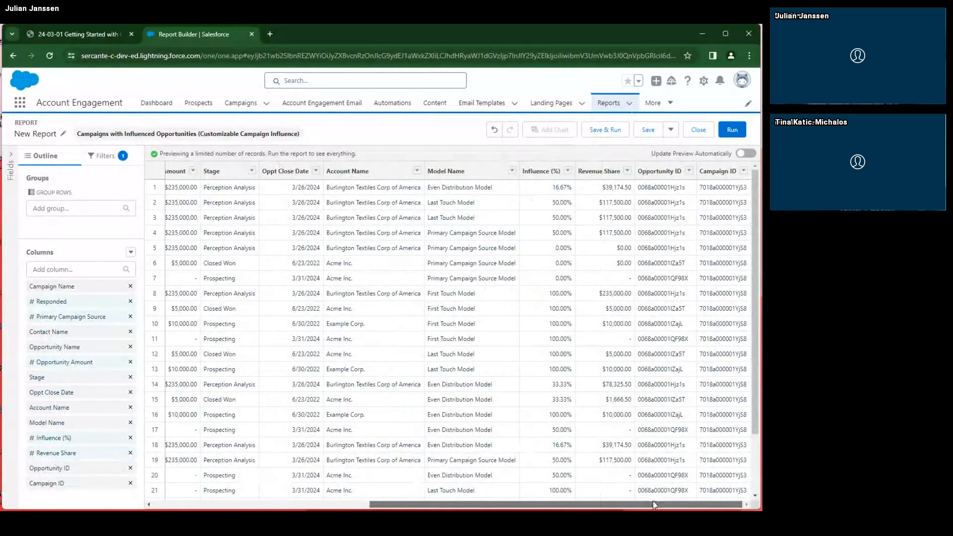
left_click_drag(609, 507, 333, 498)
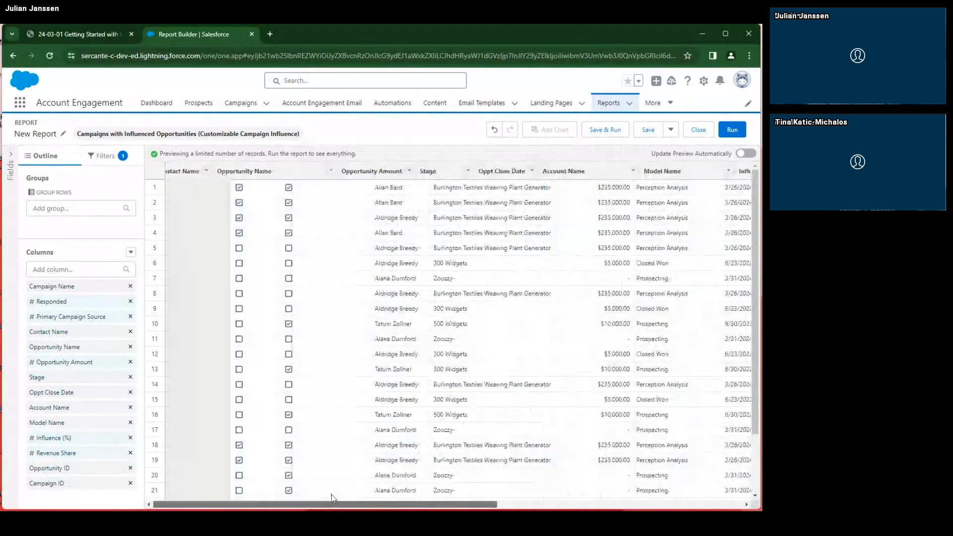
left_click_drag(442, 505, 721, 484)
left_click(97, 156)
left_click(79, 195)
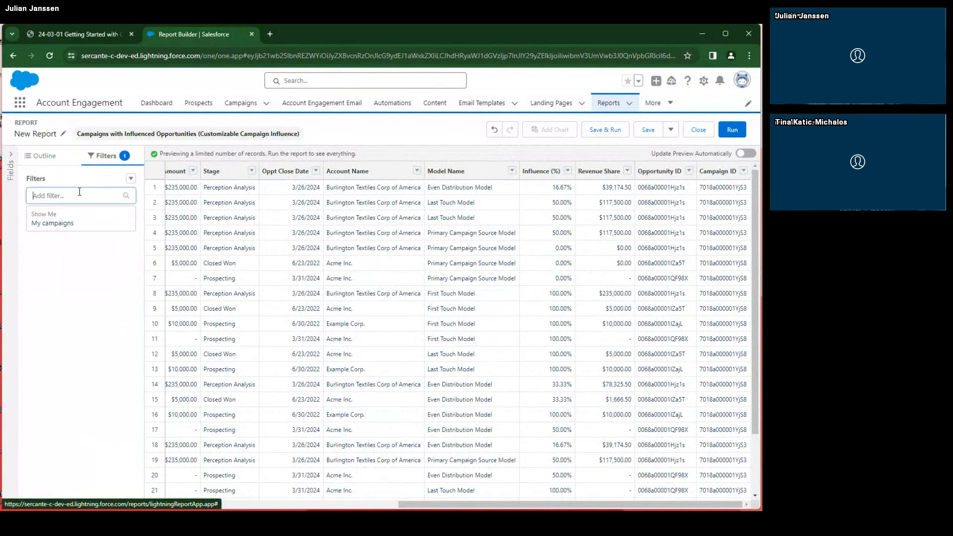
type("model")
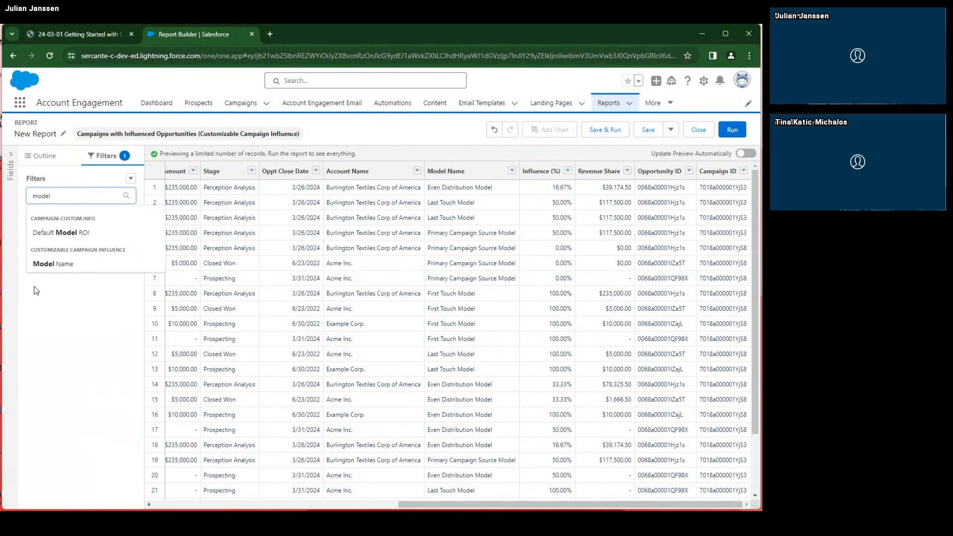
left_click(52, 263)
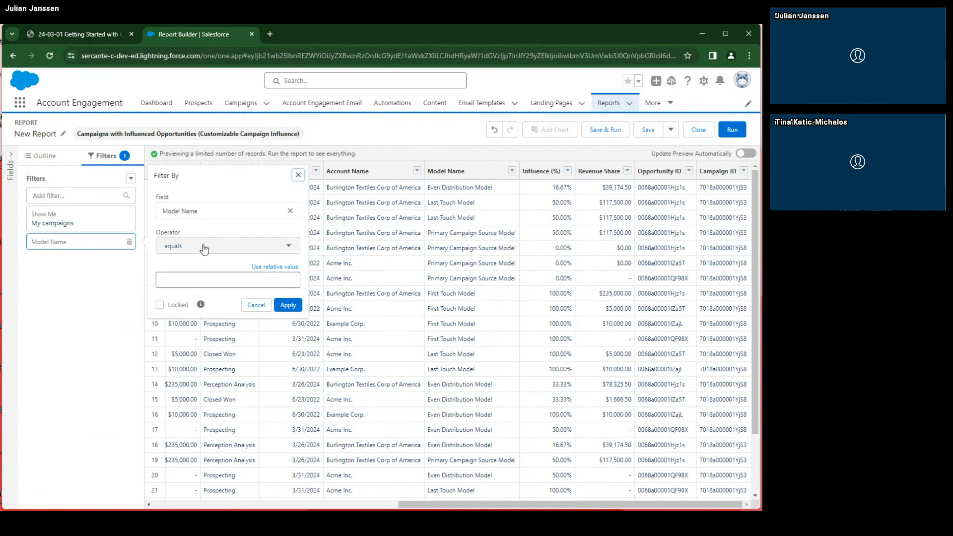
Set the Model Name filter to contains "Even", apply it and refresh the preview
left_click(204, 247)
scroll(206, 298, "down", 2)
left_click(183, 321)
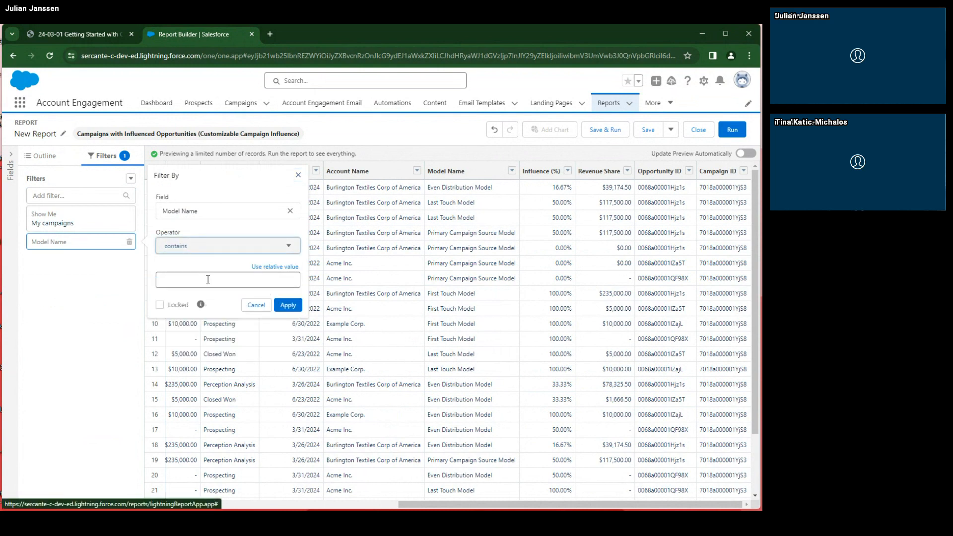
left_click(186, 277)
type("Even")
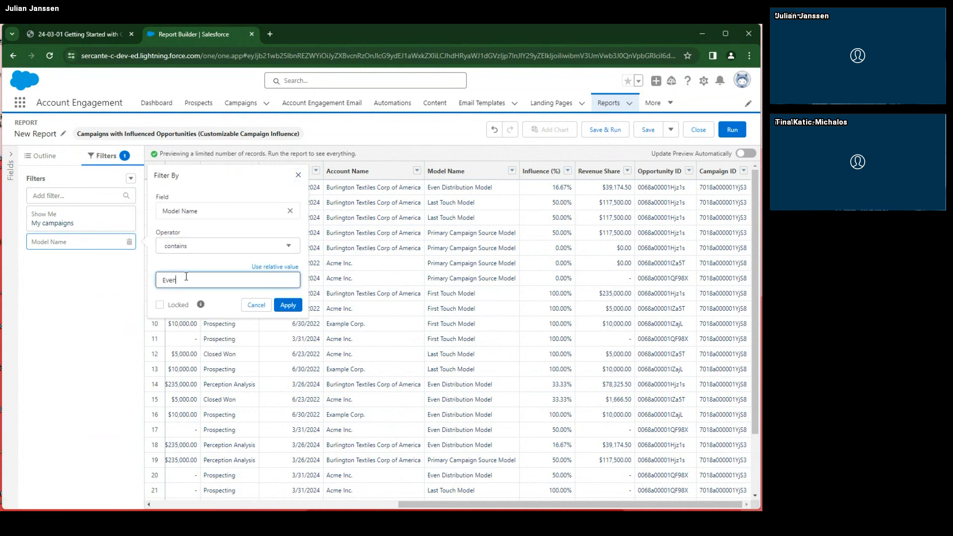
left_click(293, 305)
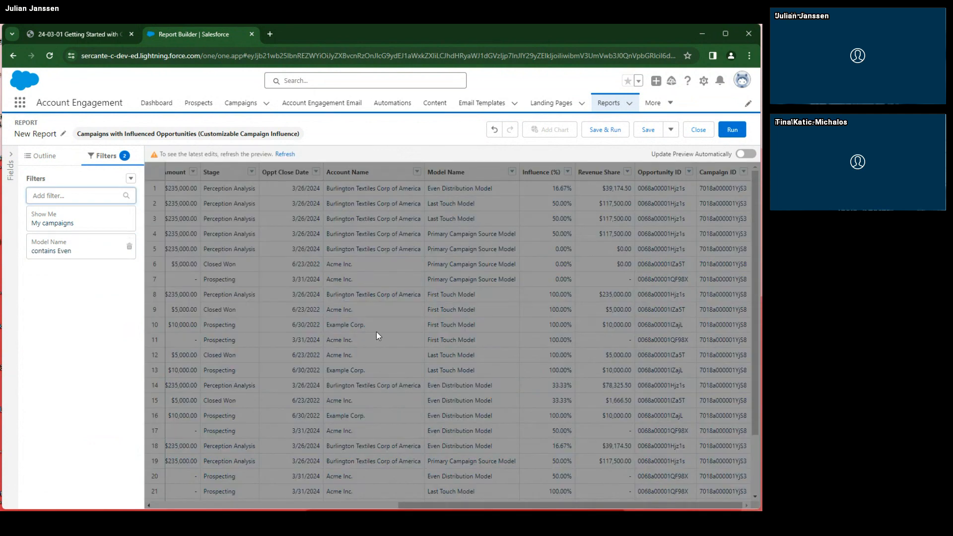
left_click(284, 154)
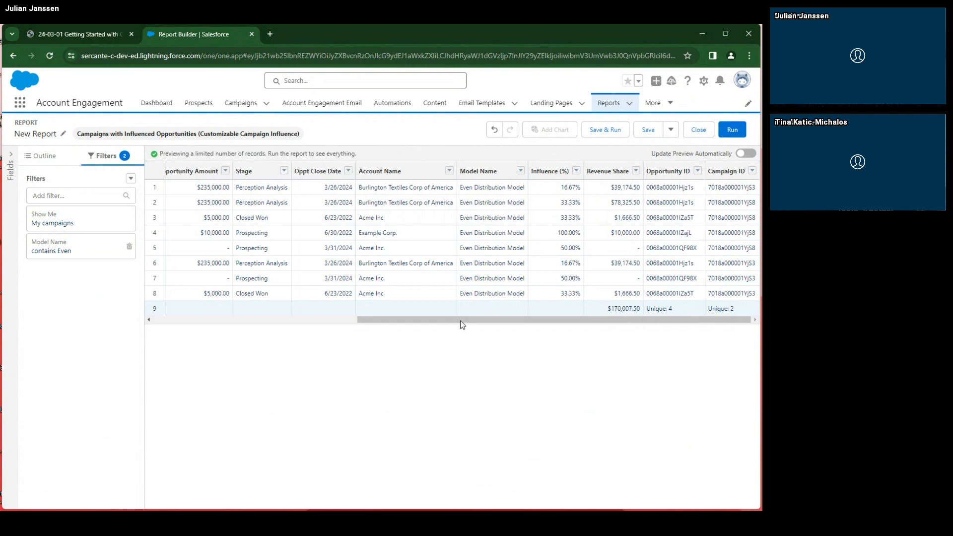
Examine the filtered rows and browse the available report fields, collapsing the campaign, member and contact role groups to reach Opportunity Information
mouse_move(495, 323)
left_mouse_down()
mouse_move(224, 323)
mouse_move(497, 322)
left_mouse_up()
left_click_drag(622, 322, 355, 329)
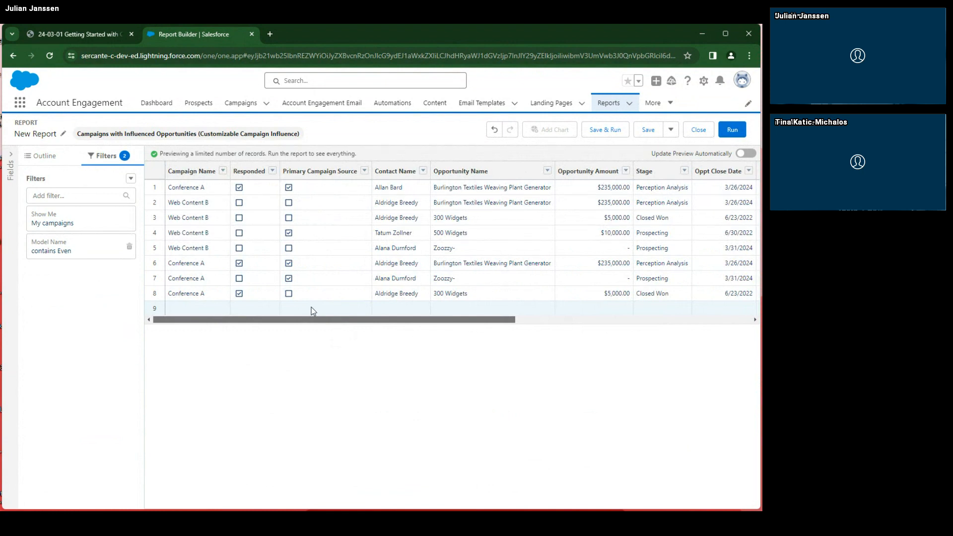
left_click(11, 154)
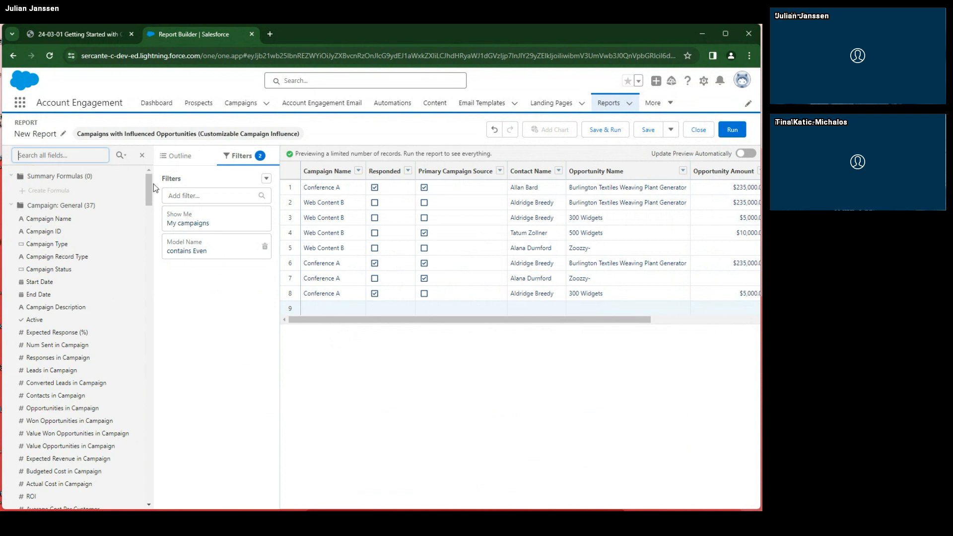
left_click_drag(152, 185, 152, 195)
scroll(152, 195, "up", 3)
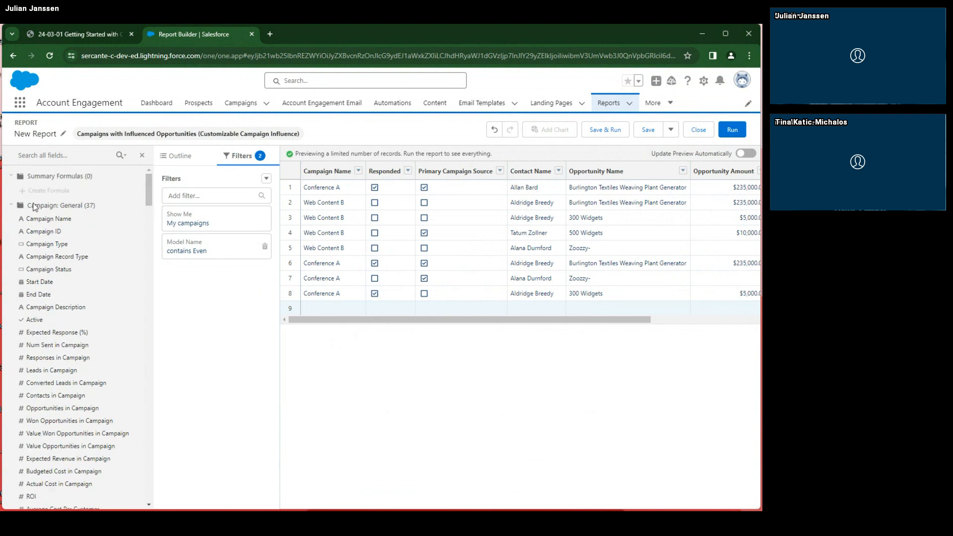
left_click(11, 205)
left_click(11, 218)
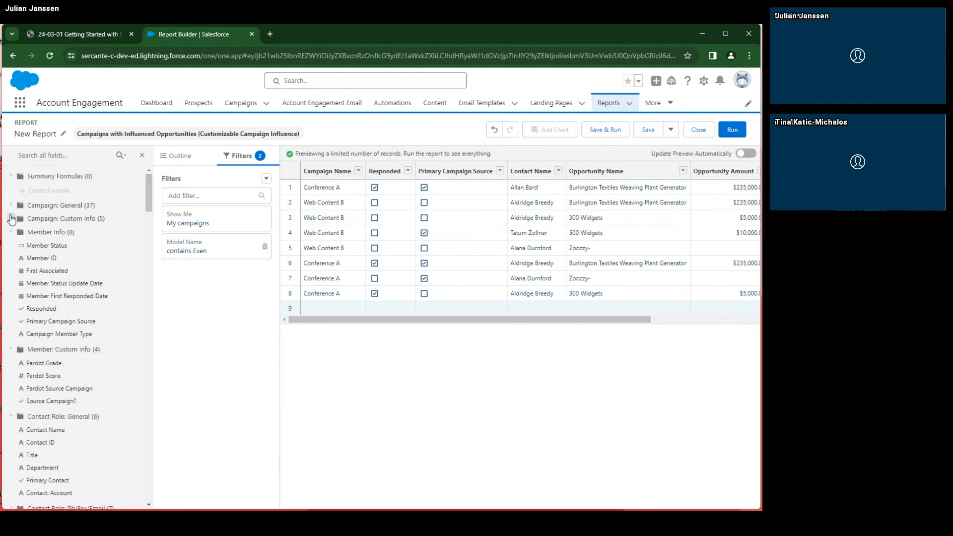
left_click(11, 232)
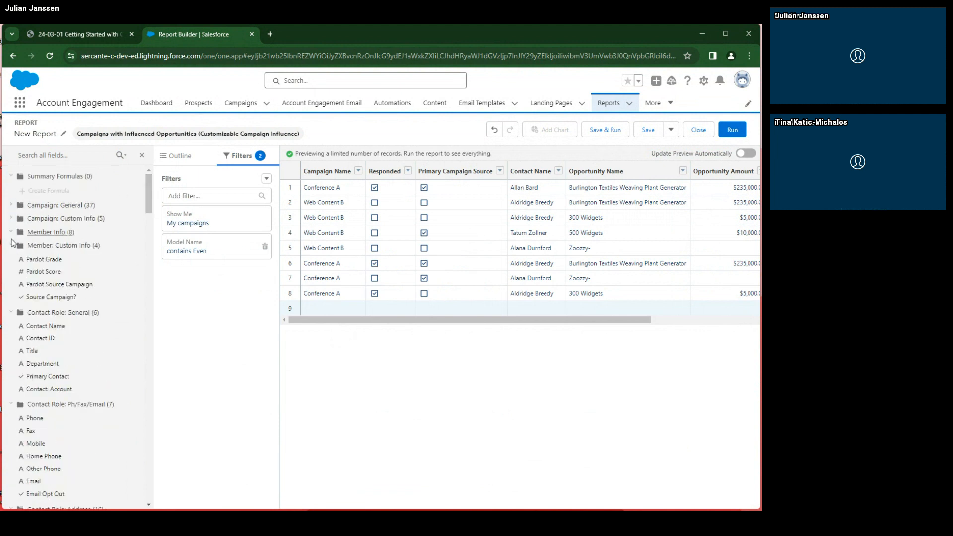
left_click(11, 245)
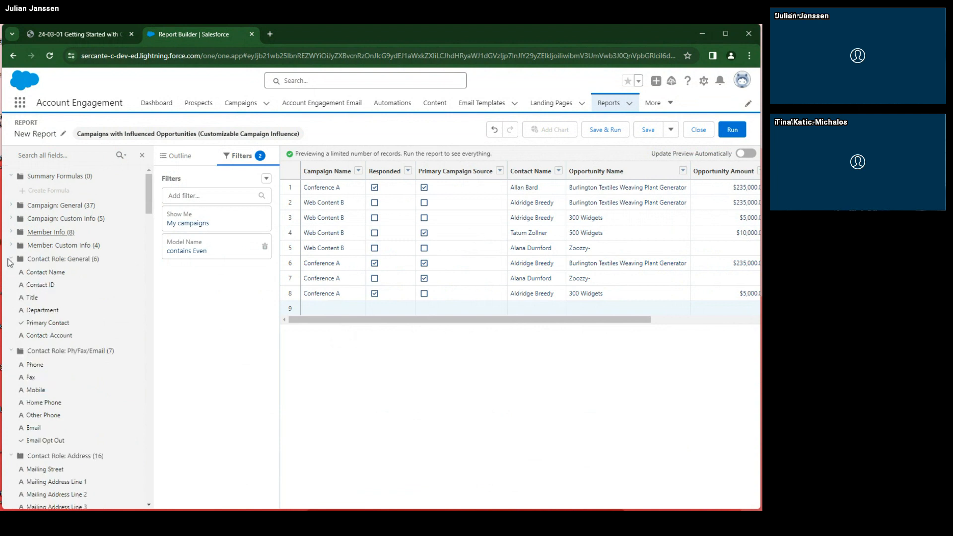
left_click(10, 258)
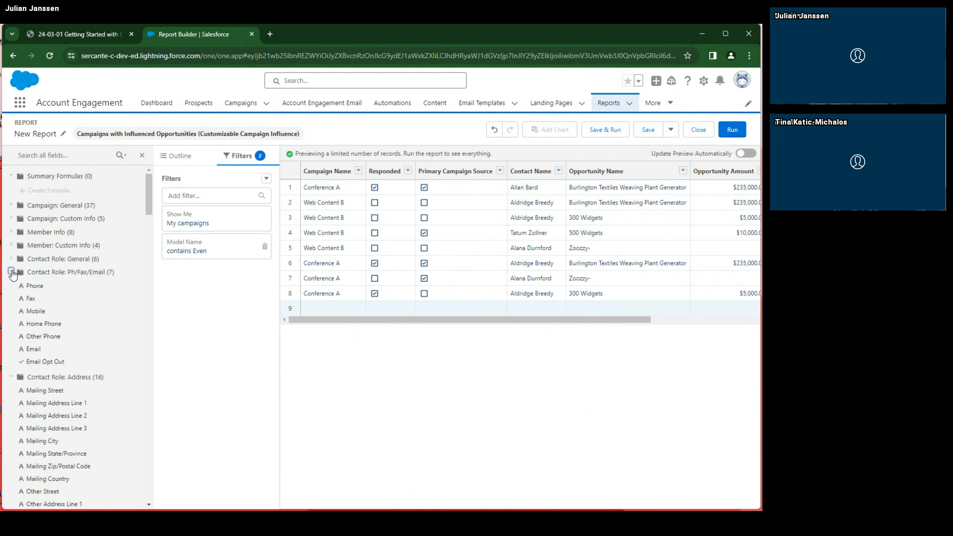
left_click(11, 272)
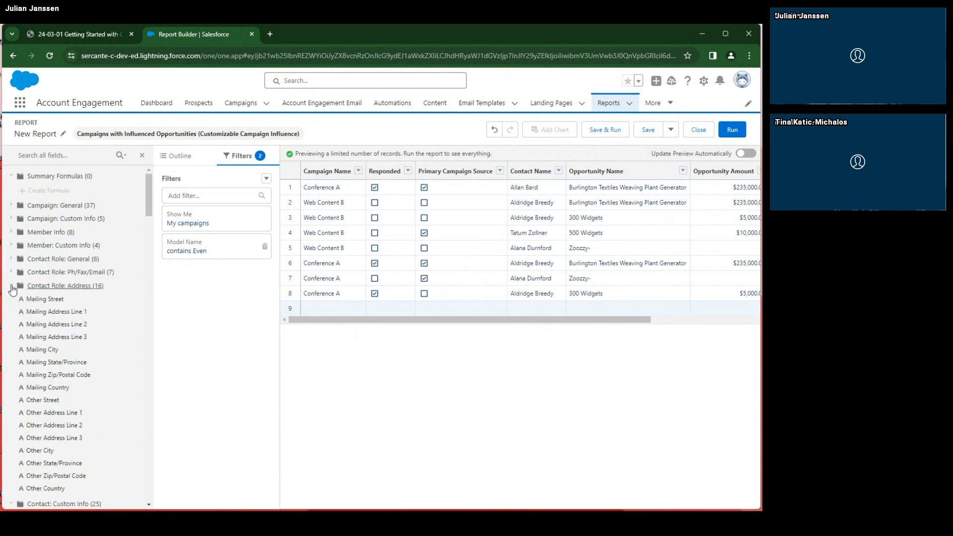
left_click(11, 286)
scroll(35, 307, "down", 5)
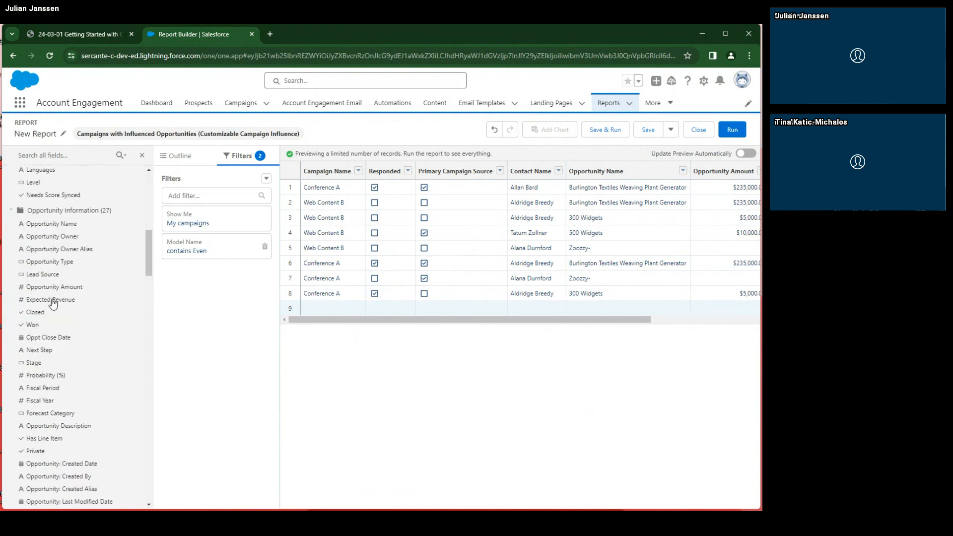
scroll(53, 303, "up", 2)
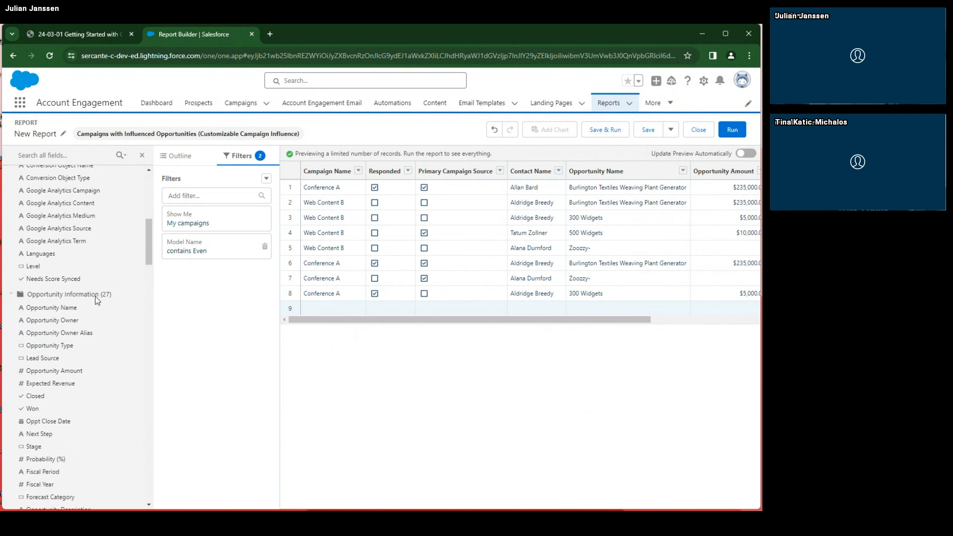
Group the report rows by Campaign Type and refresh the preview
left_click(174, 157)
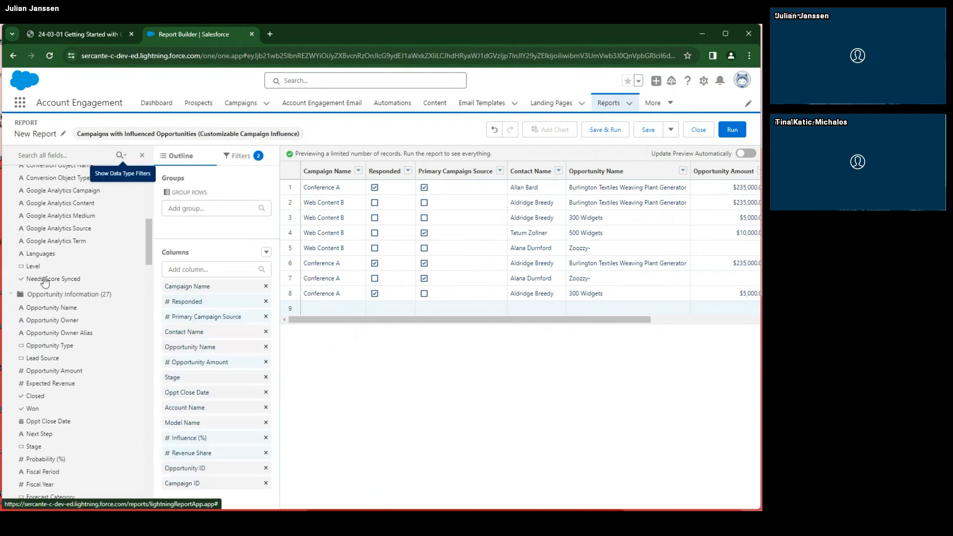
scroll(74, 258, "up", 10)
left_click(226, 209)
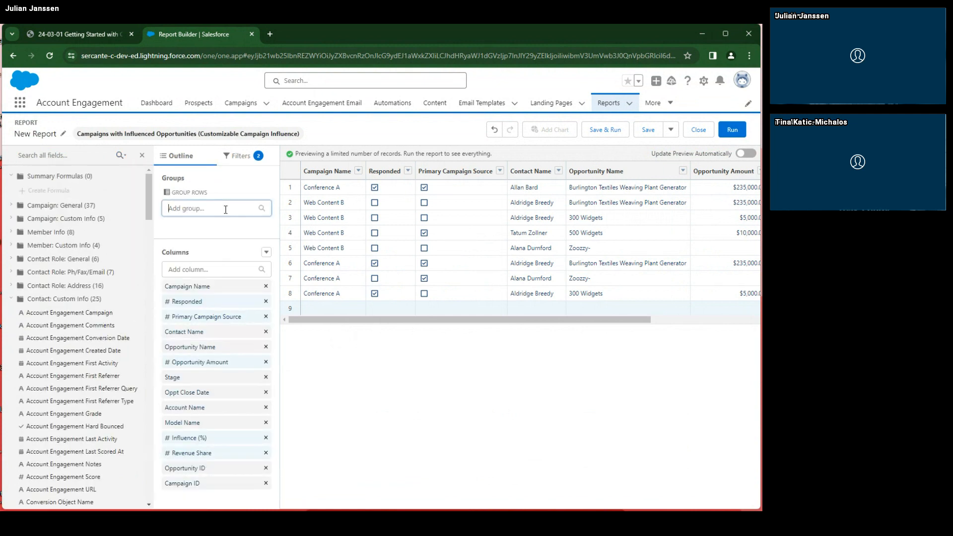
type("tyo")
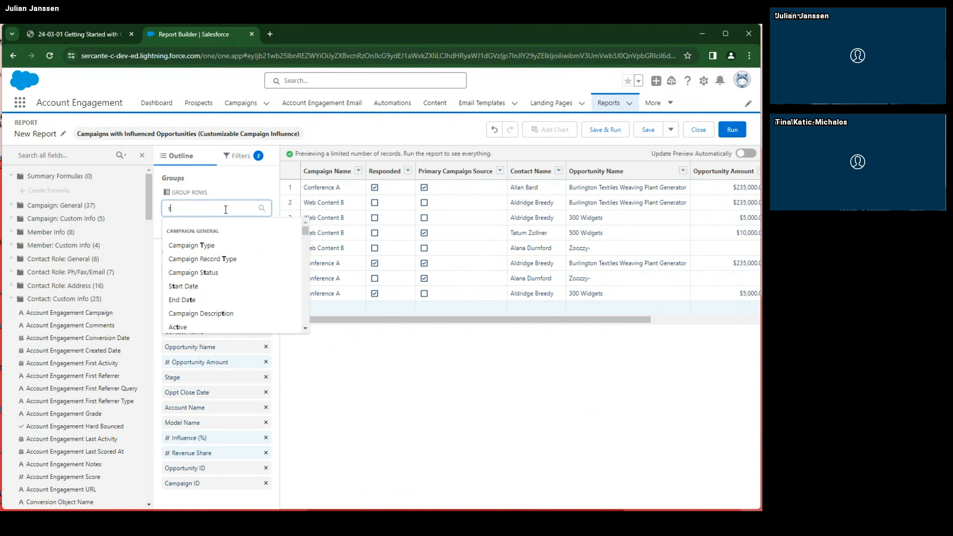
key("BackSpace")
key("BackSpace")
type("yo")
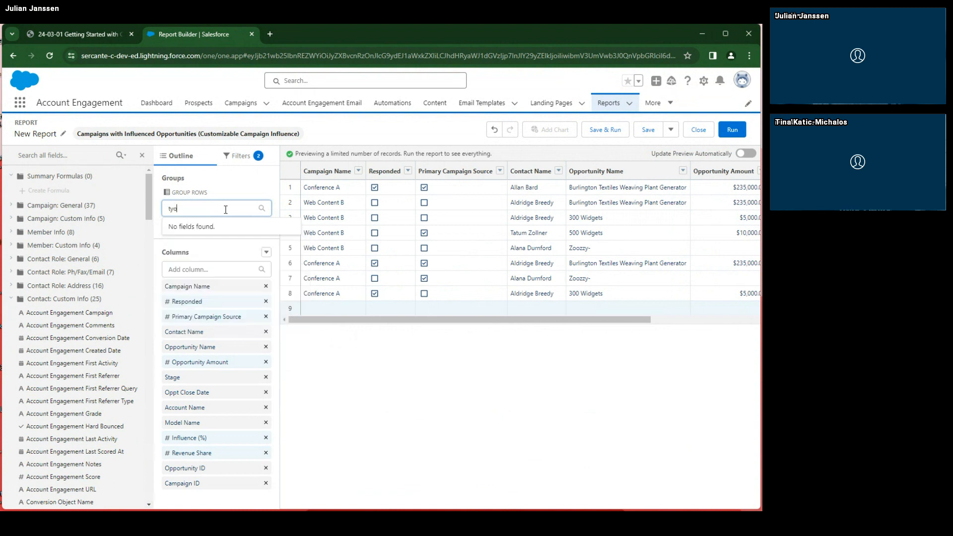
type("p")
key("BackSpace")
key("BackSpace")
type("pe")
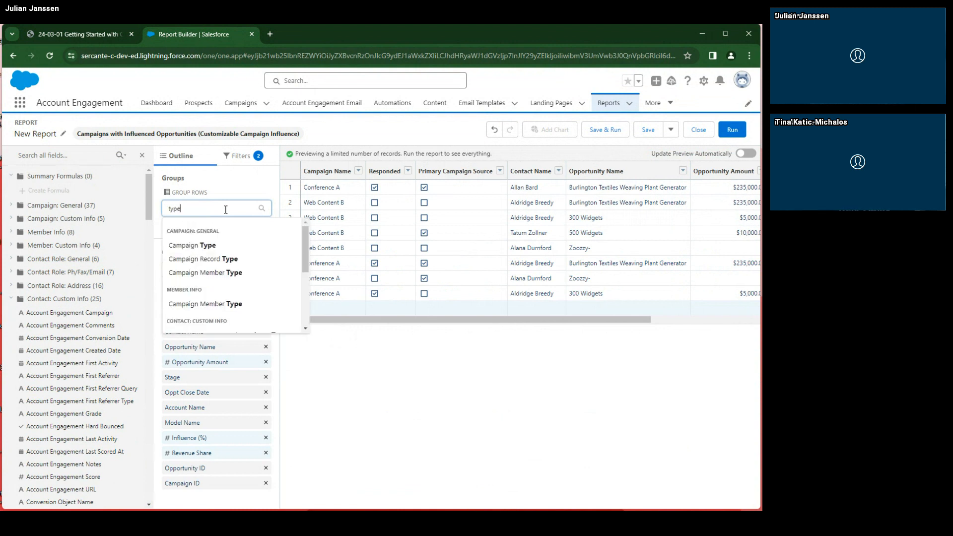
left_click(201, 249)
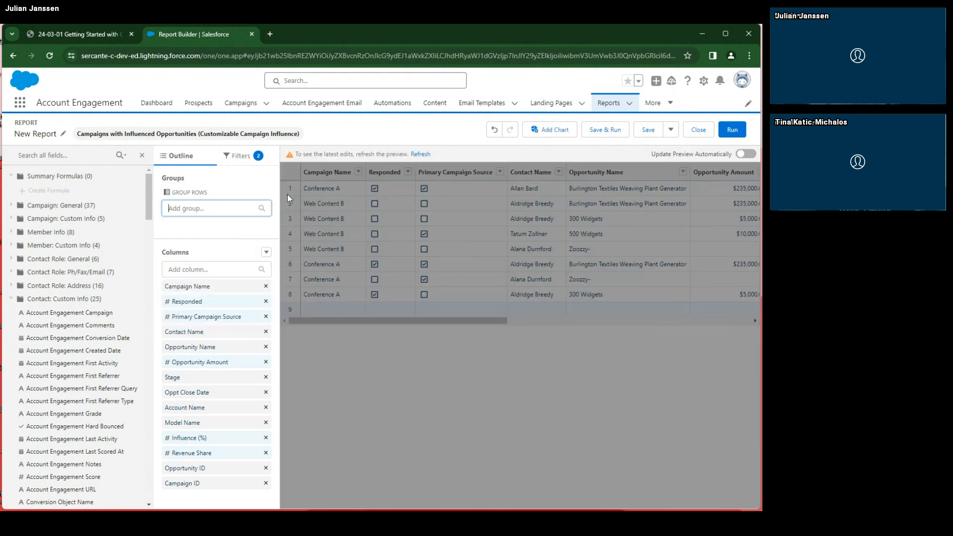
left_click(419, 154)
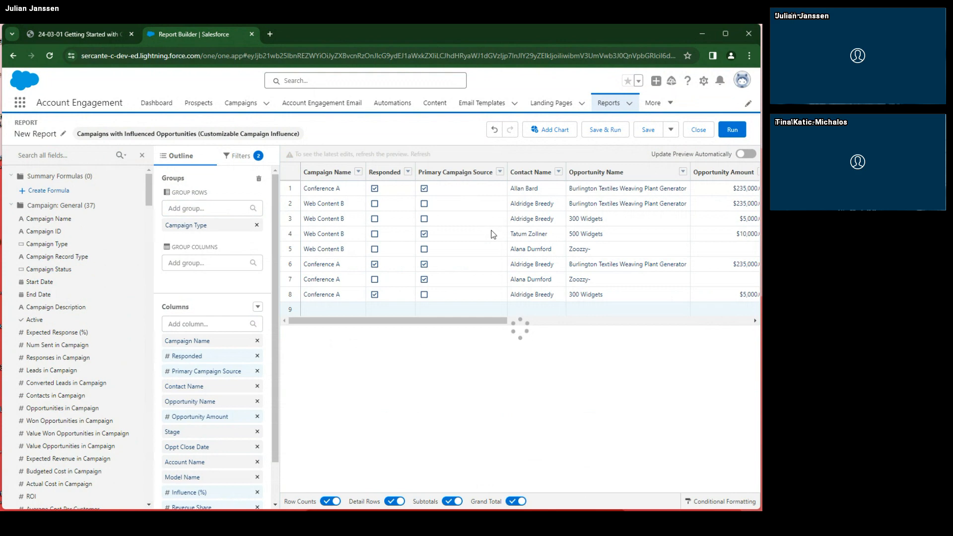
Add a chart of summed revenue share by Campaign Type to the report and display it as a column chart
left_click_drag(442, 351, 288, 212)
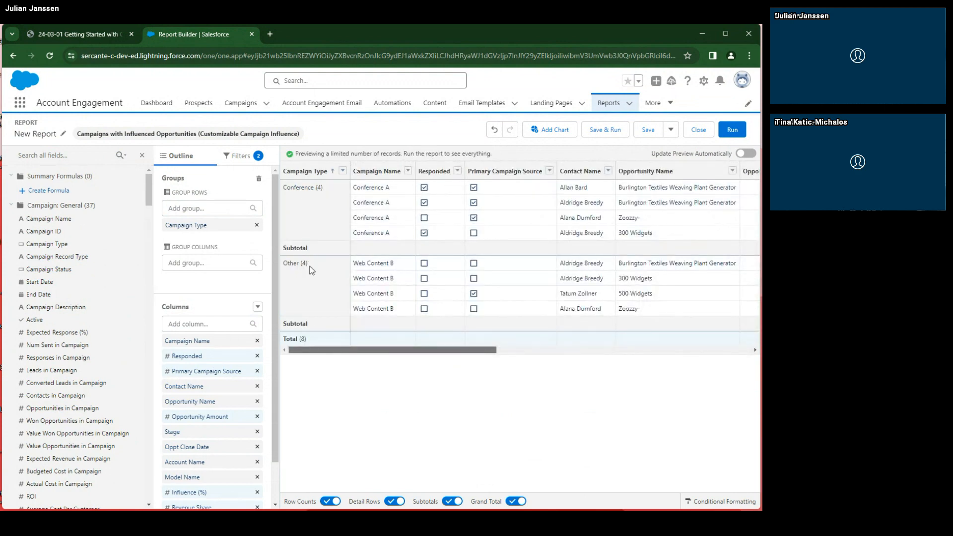
left_click(550, 130)
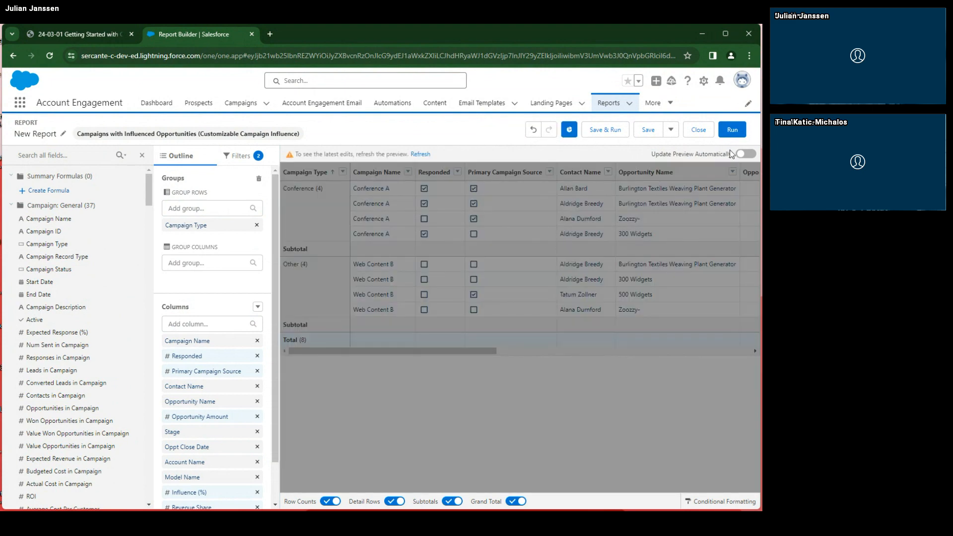
left_click(422, 154)
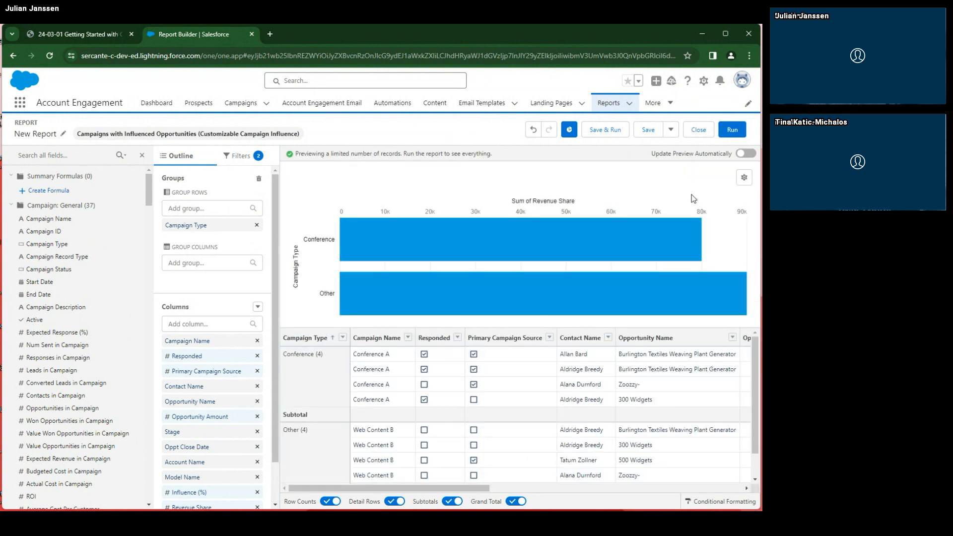
left_click(747, 181)
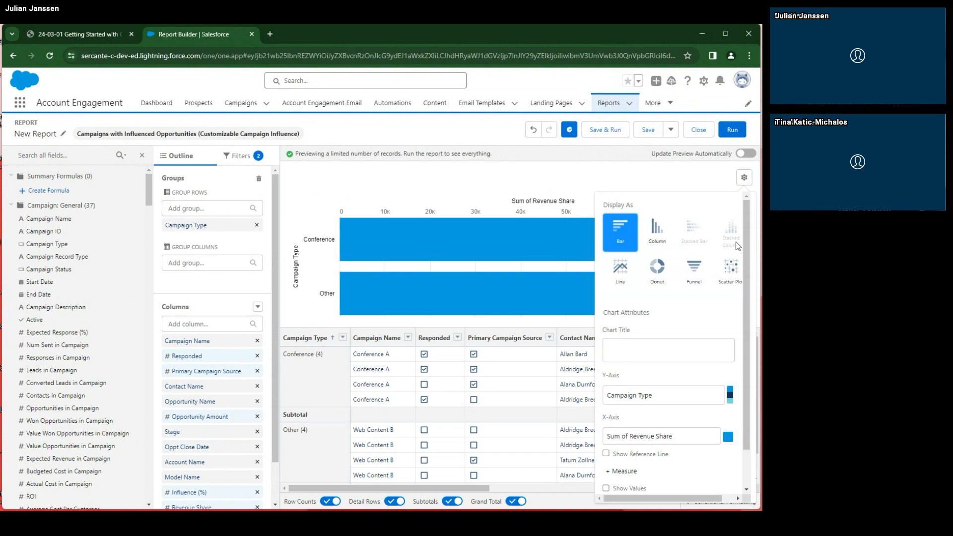
left_click(663, 244)
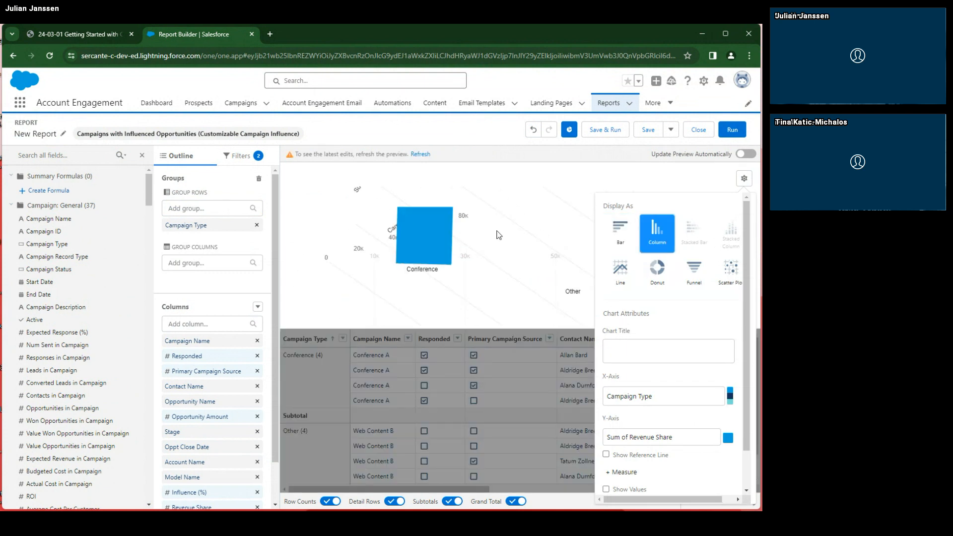
left_click(510, 184)
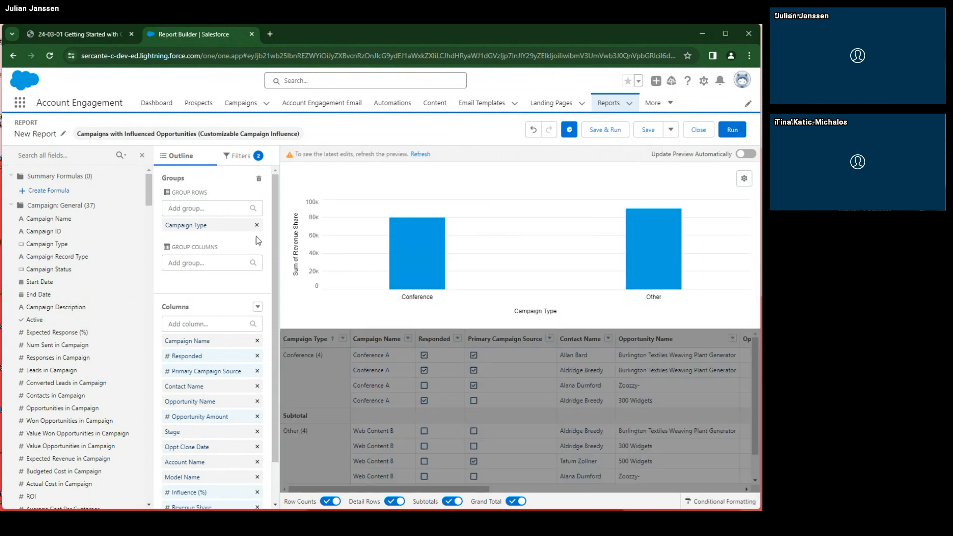
Add Campaign Name as a second row group below Campaign Type and refresh the preview
left_click(222, 209)
type("camp")
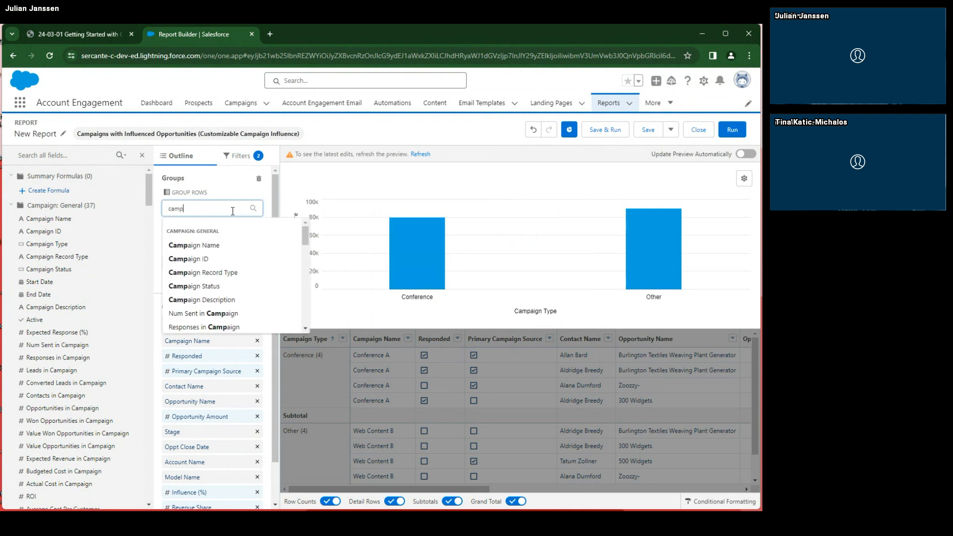
left_click(225, 245)
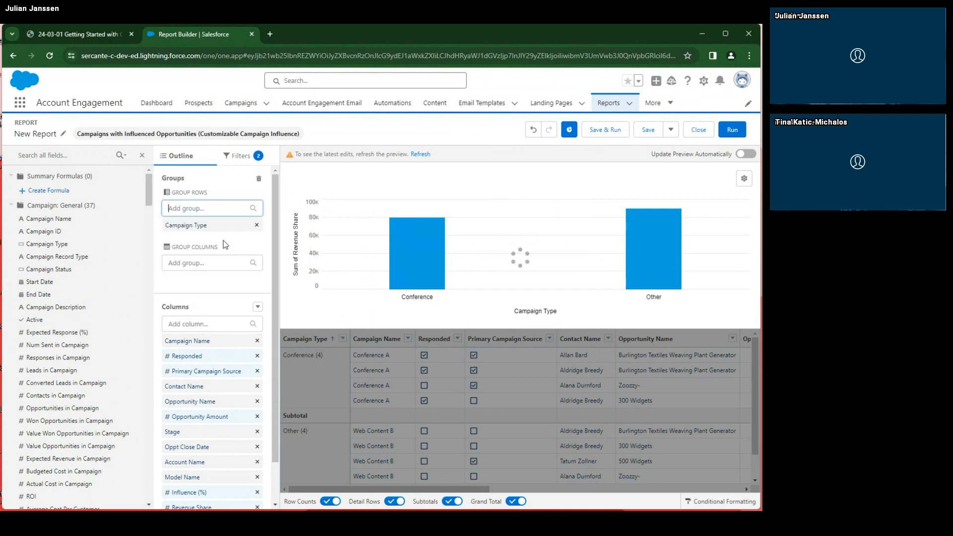
left_click(420, 153)
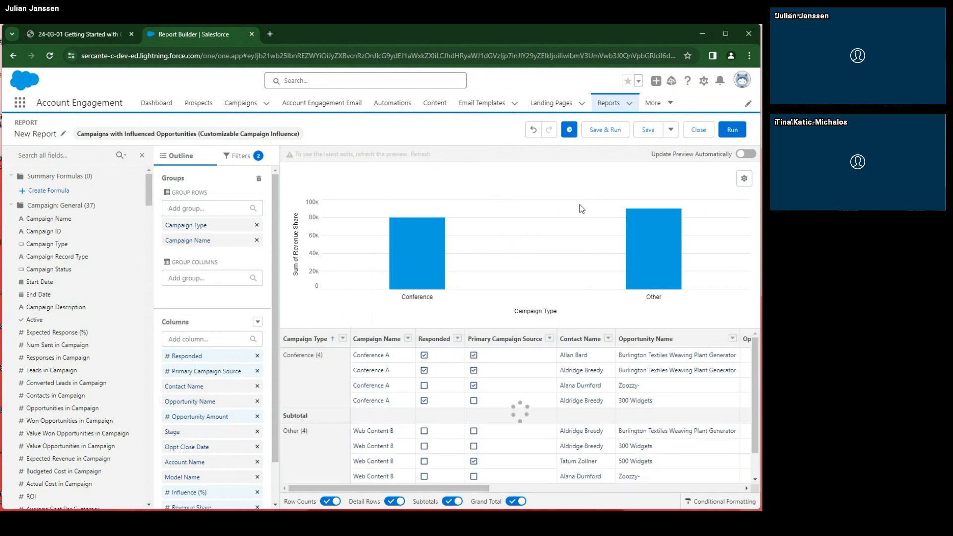
Add Campaign Name as a second group on the chart's X-axis and refresh the preview
left_click(744, 177)
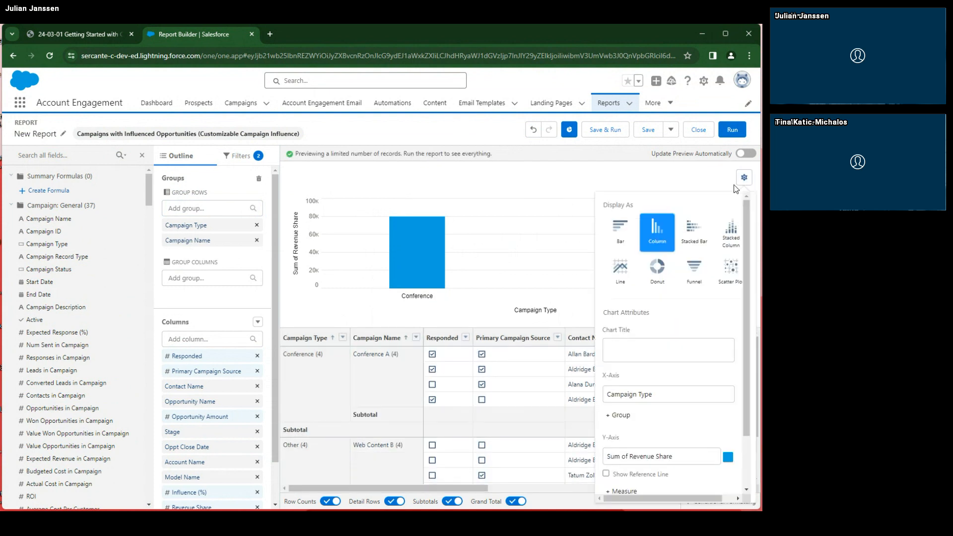
scroll(665, 378, "down", 2)
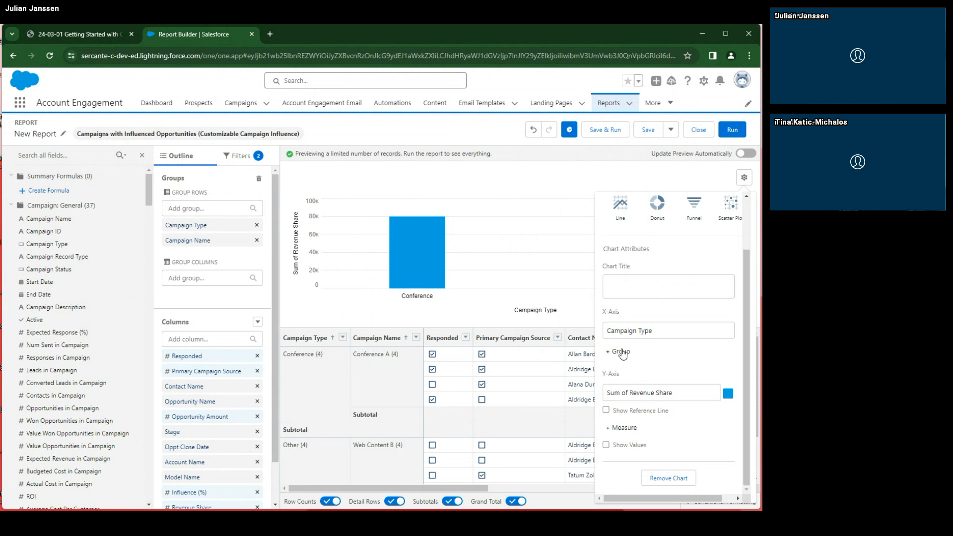
left_click(627, 353)
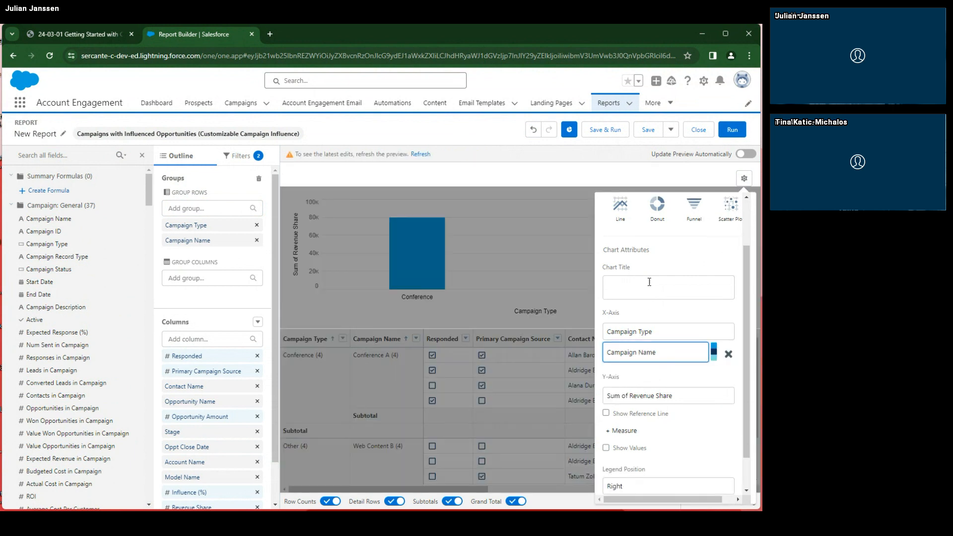
left_click(420, 154)
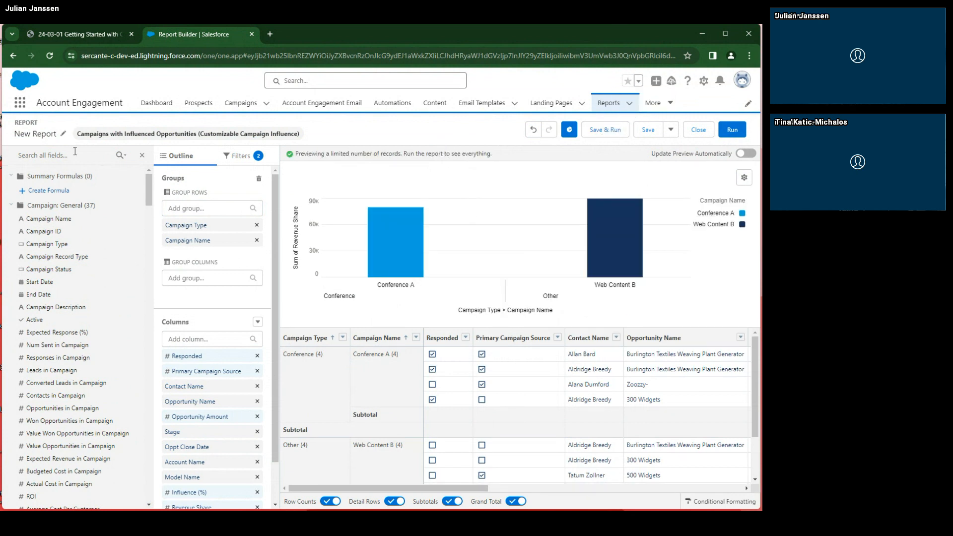
Save the report as "Influence" in the Private Reports folder and run it
left_click(63, 133)
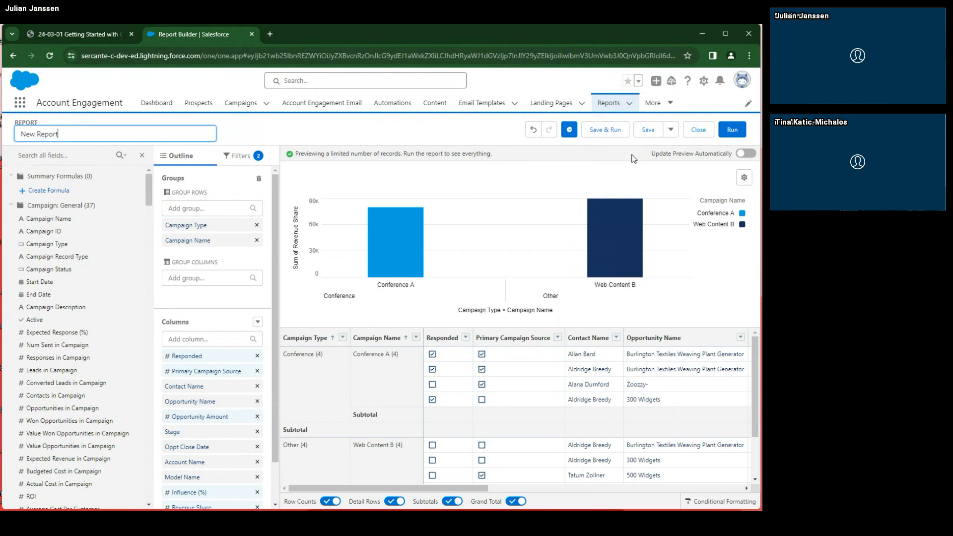
left_click(606, 130)
type("IN")
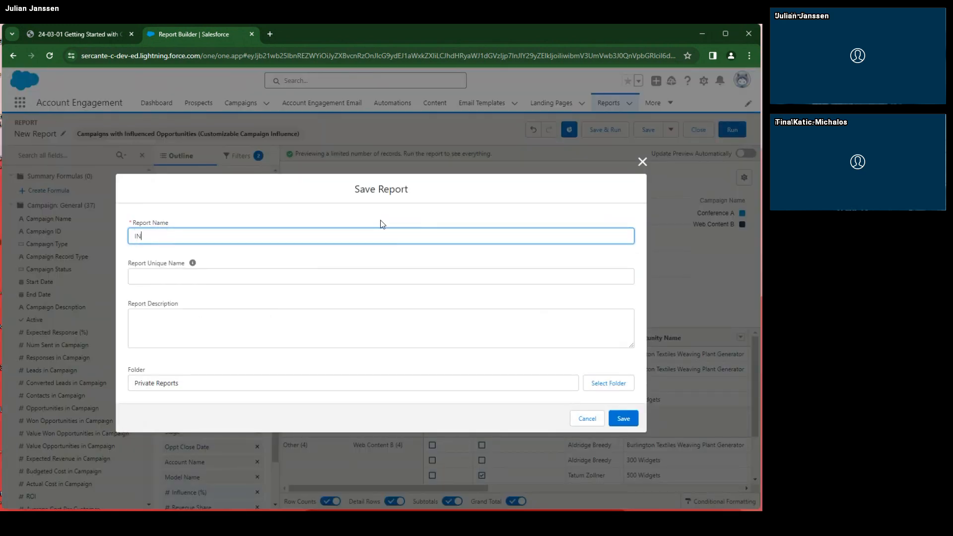
type("fluence")
left_click(624, 419)
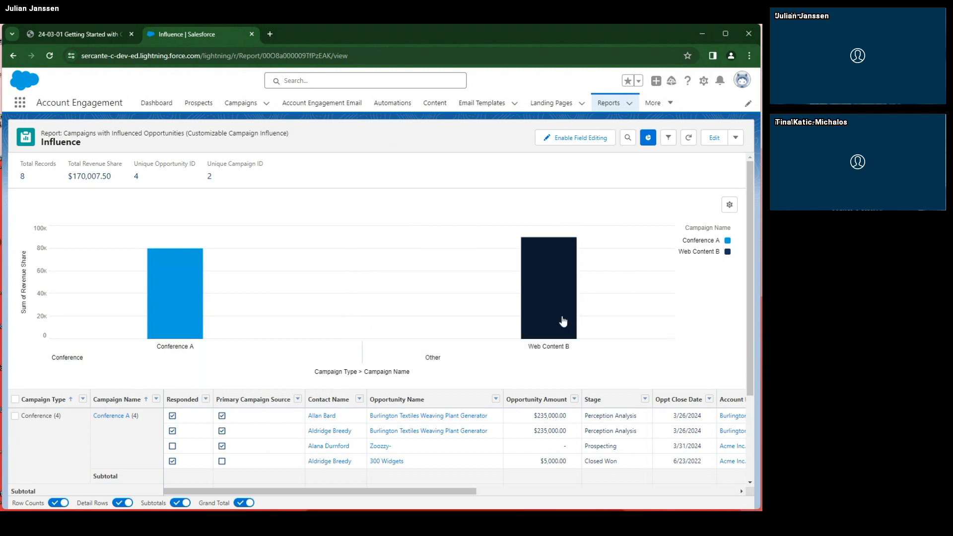
Inspect the revenue share details of the Web Content B and Conference A columns and review the chart attributes
mouse_move(563, 289)
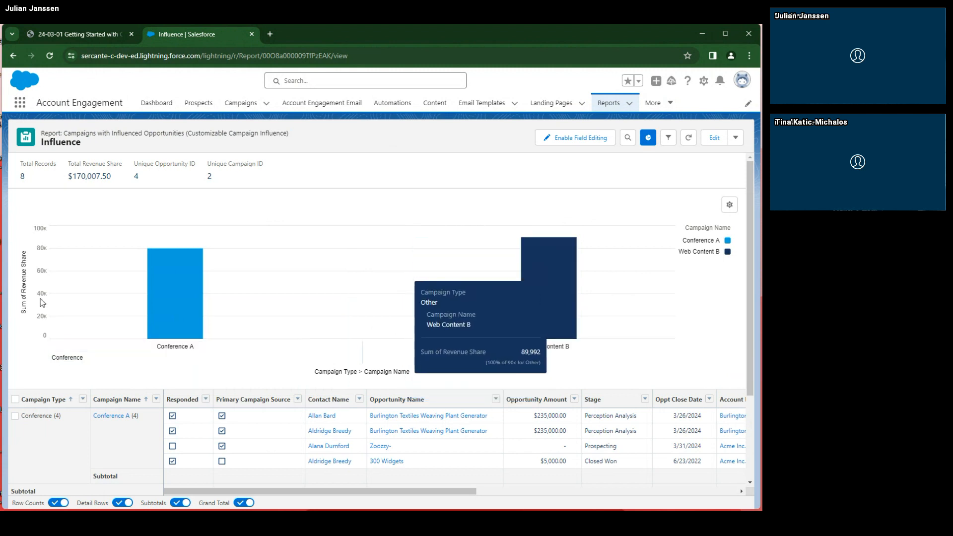
mouse_move(171, 296)
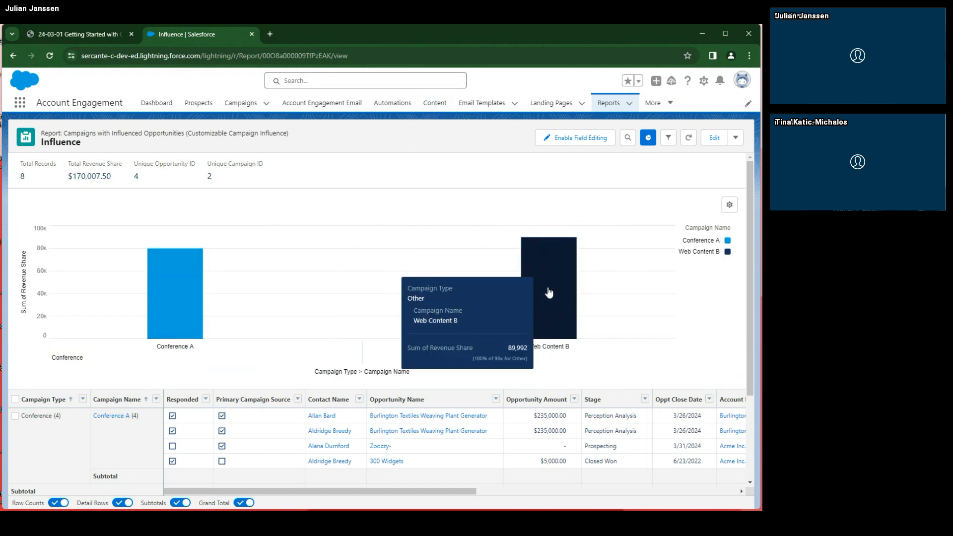
mouse_move(174, 332)
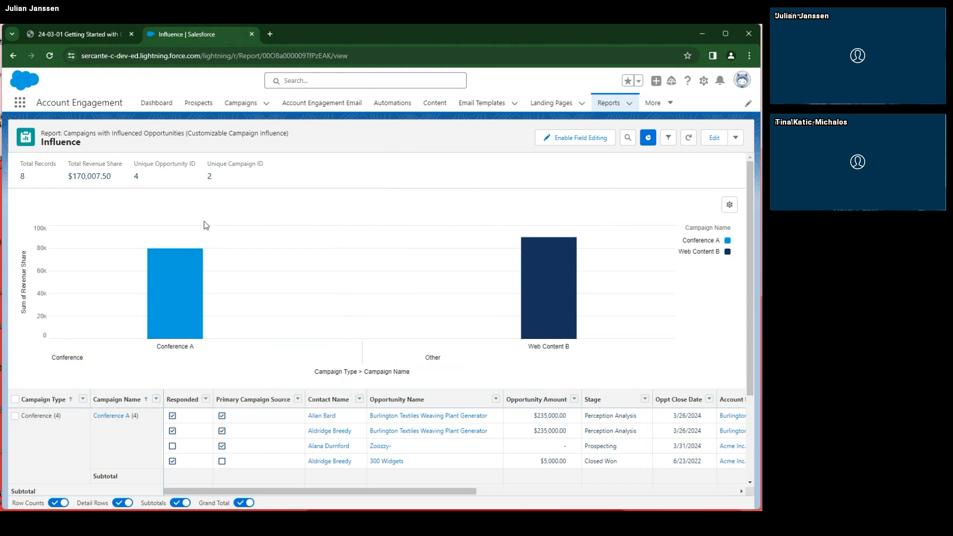
left_click(730, 205)
scroll(609, 421, "down", 3)
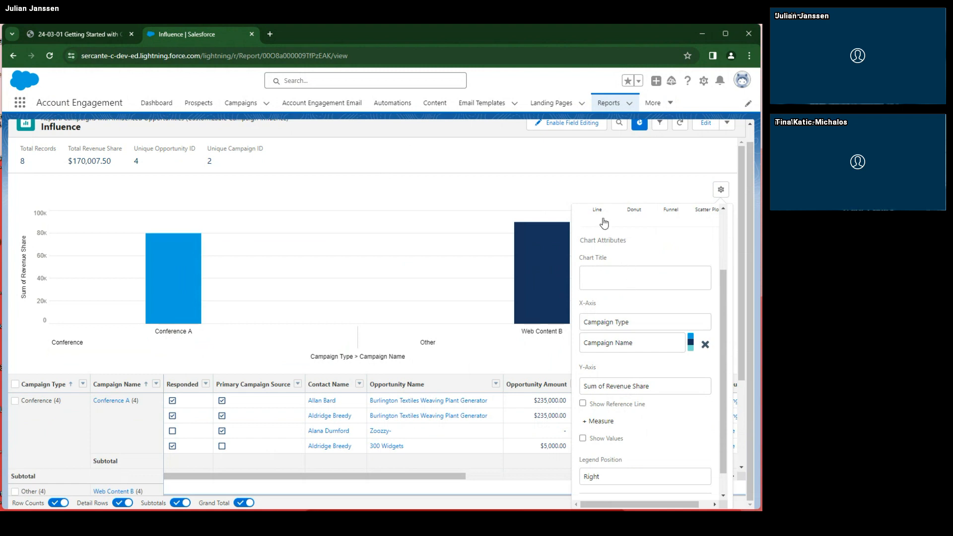
left_click(587, 144)
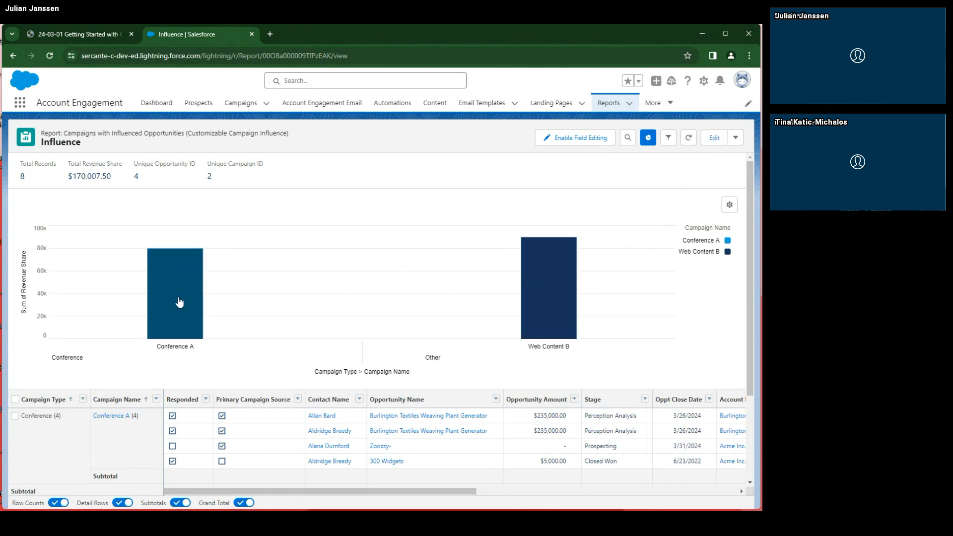
Edit the report to replace the Campaign Name row group with Opportunity Name, then save and run it
left_click(714, 137)
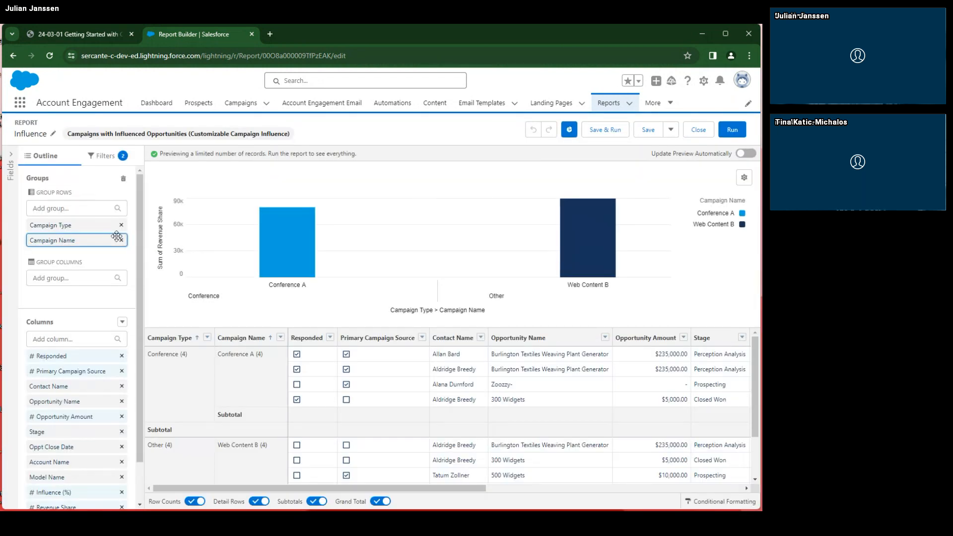
left_click(121, 240)
left_click(74, 208)
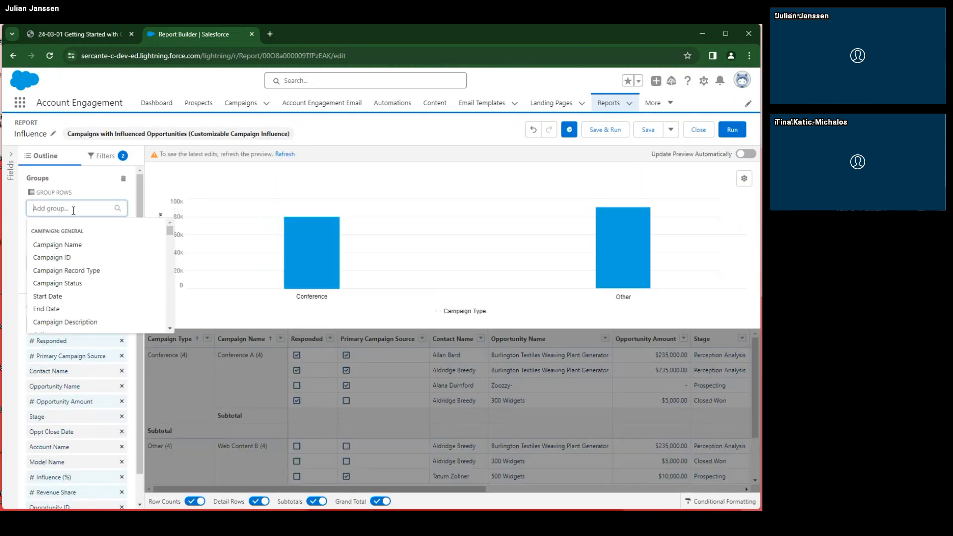
type("oppor")
scroll(72, 254, "down", 2)
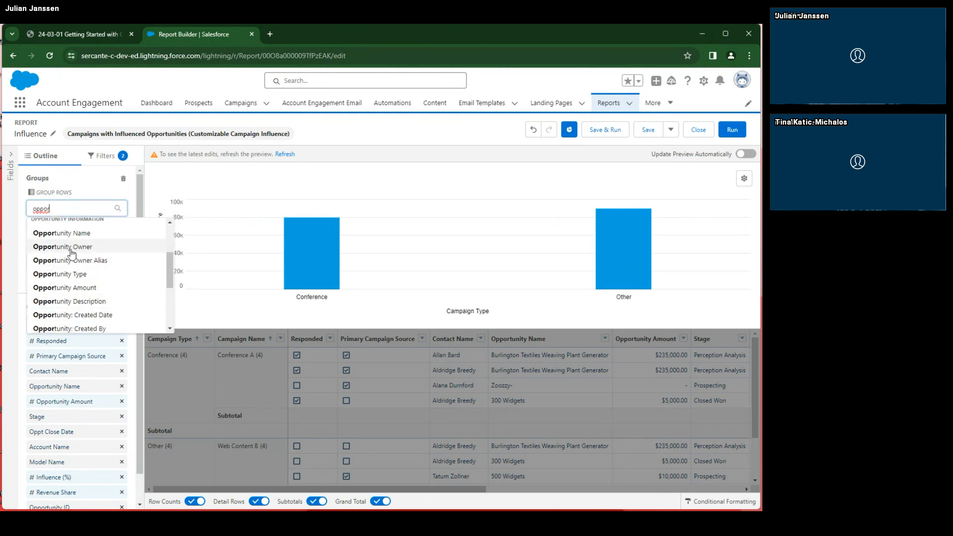
left_click(69, 235)
left_click(287, 154)
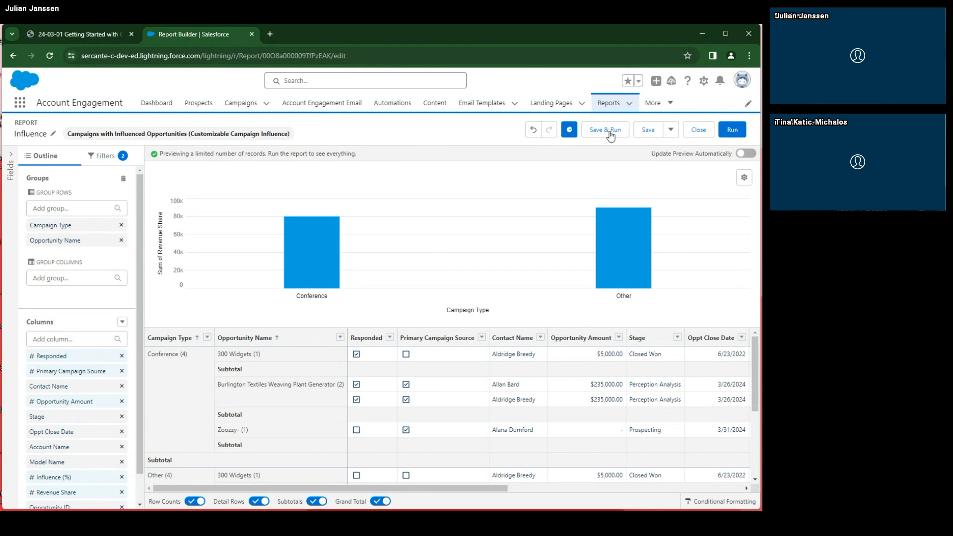
left_click(570, 130)
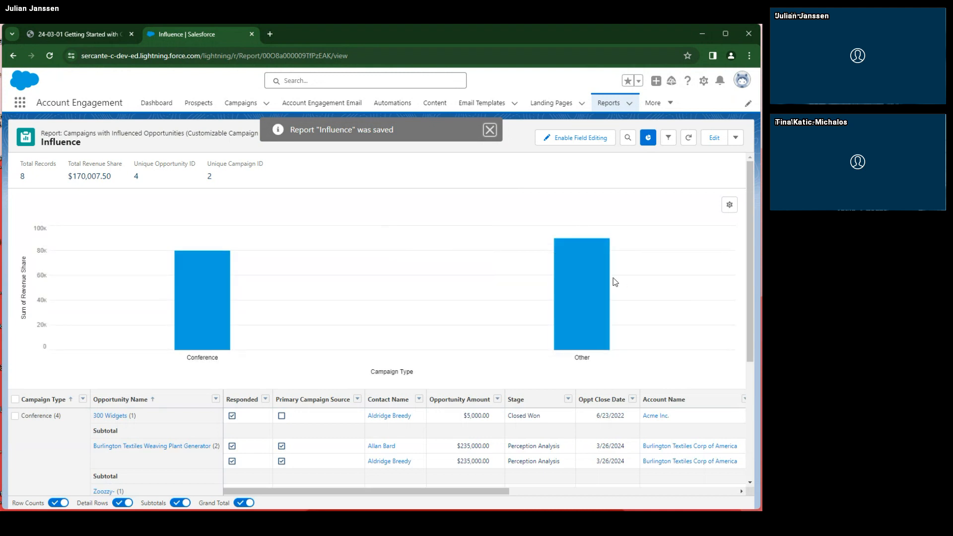
Add Opportunity Name as a second group on the chart's X-axis
mouse_move(598, 282)
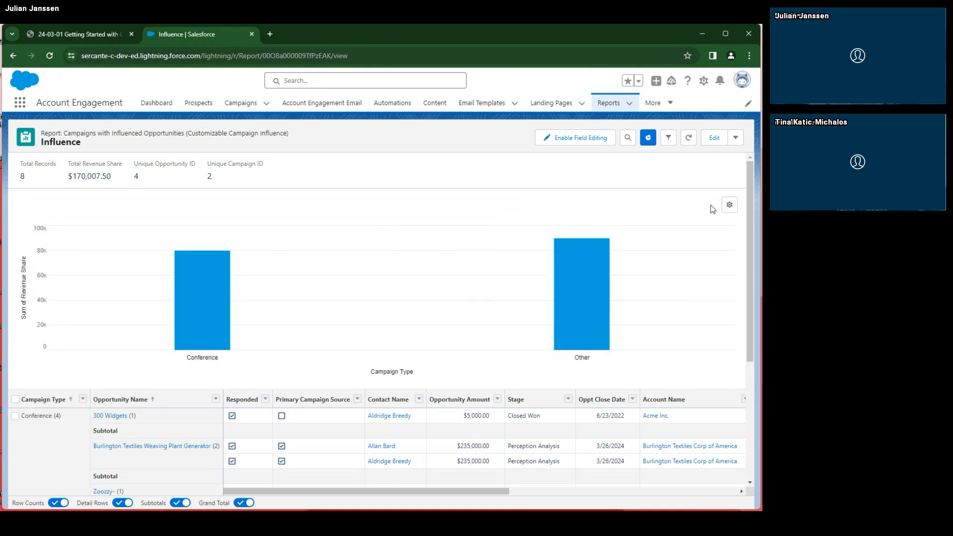
left_click(729, 205)
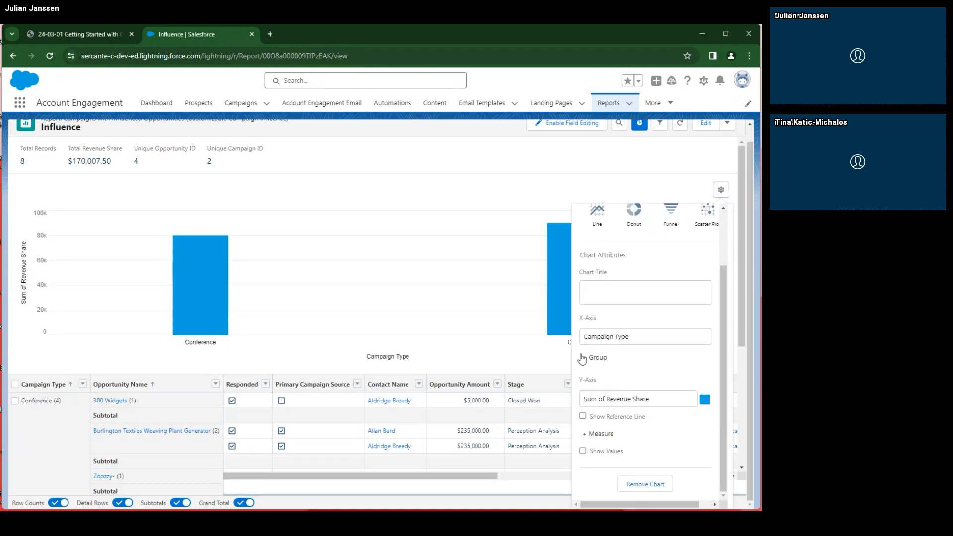
left_click(593, 359)
left_click(498, 172)
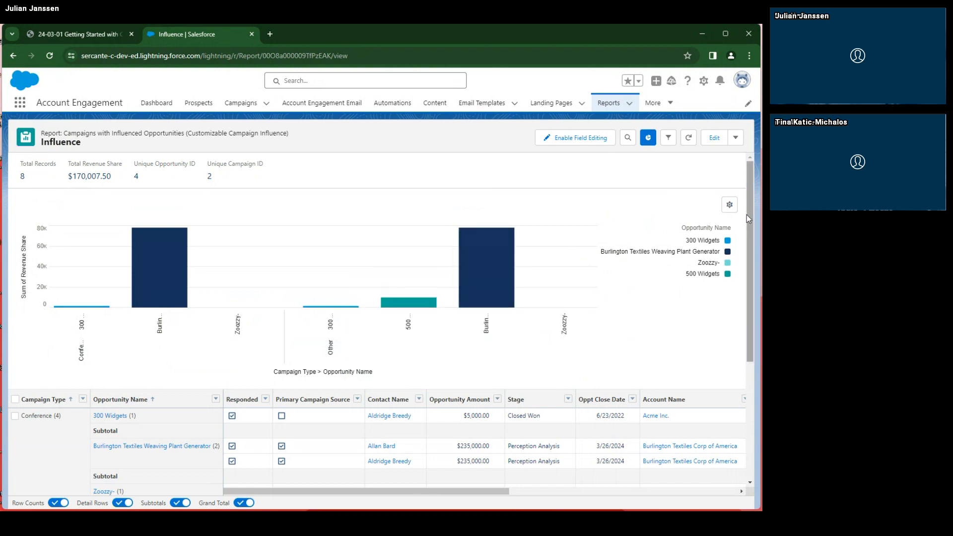
Edit the report and group its columns by the opportunity account's Industry
left_click(714, 138)
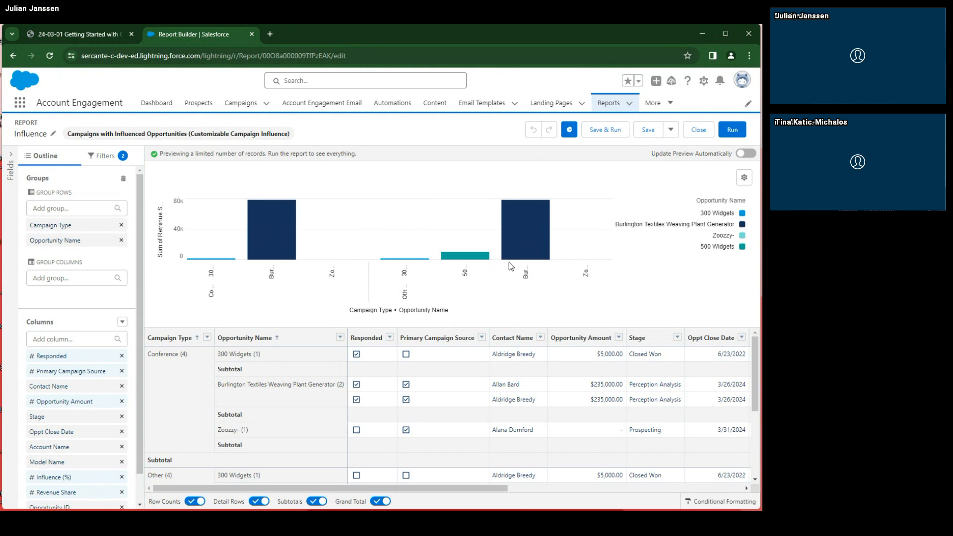
left_click(83, 279)
type("indust")
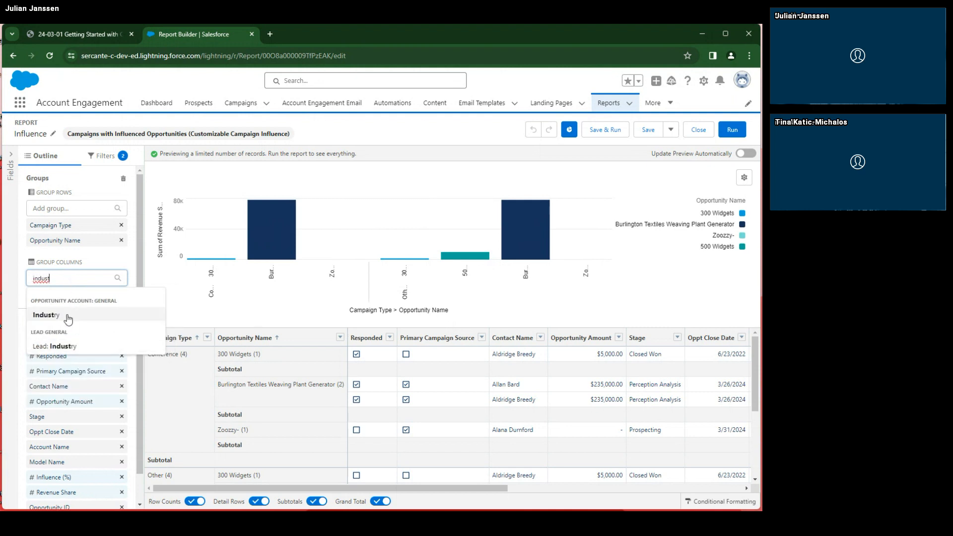
left_click(69, 316)
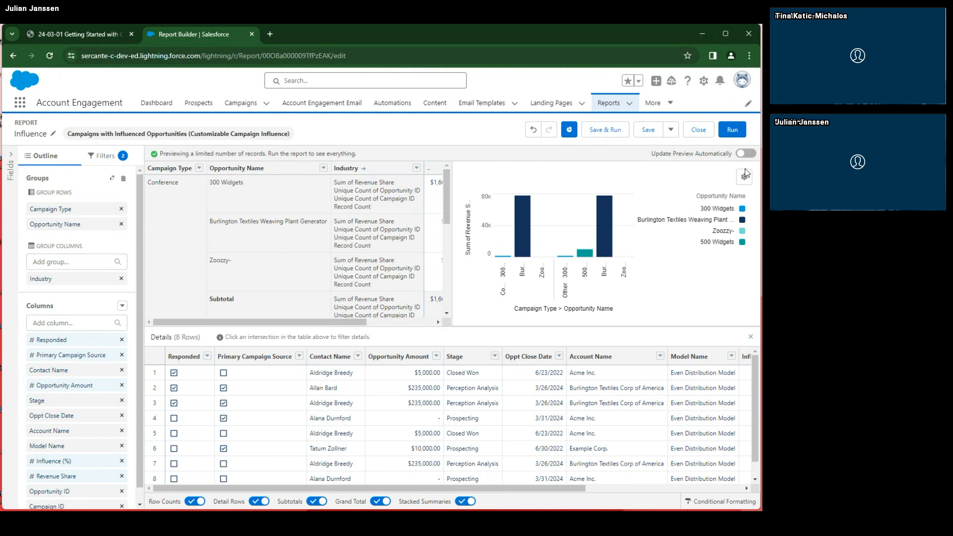
Hide the report chart to view the matrix totals, and leave the report builder for the recent reports list
left_click(570, 130)
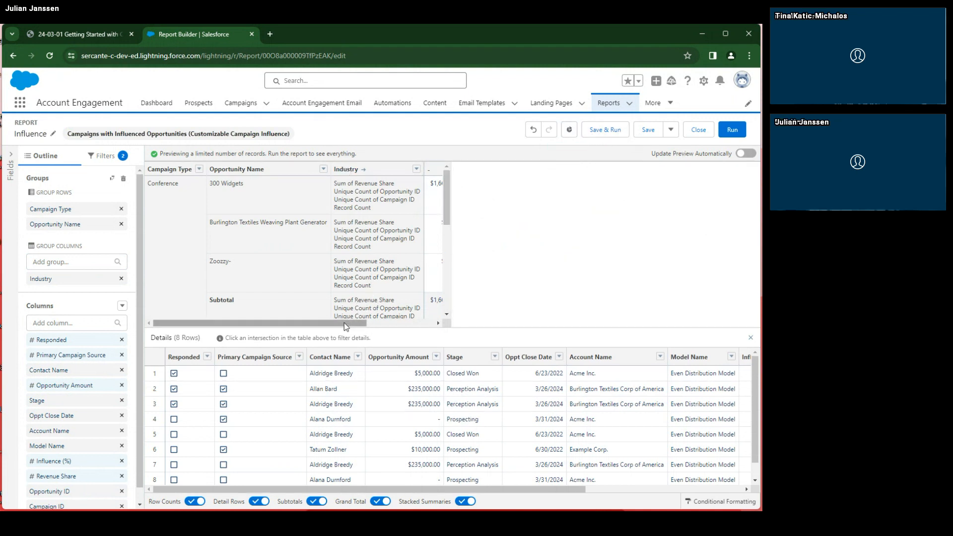
left_click_drag(344, 322, 412, 323)
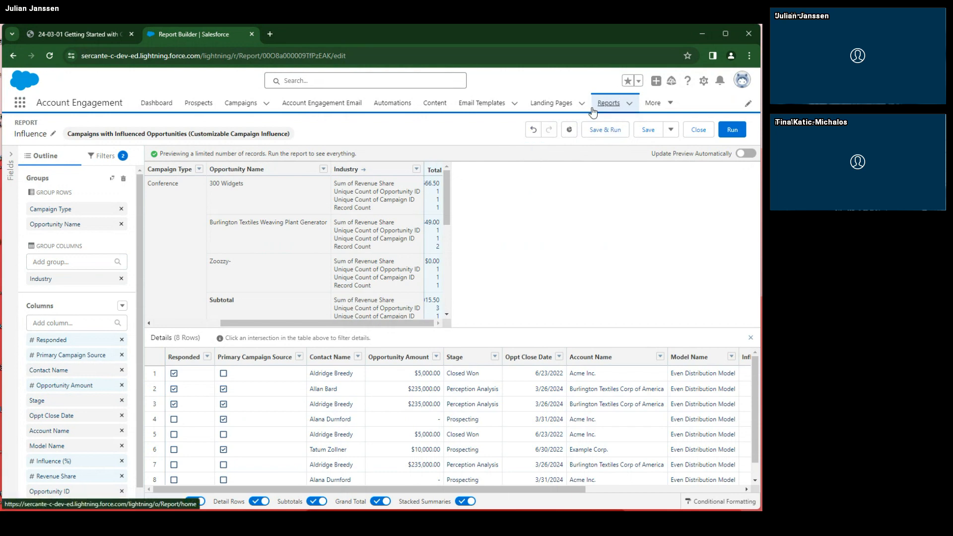
left_click(606, 103)
left_click(563, 340)
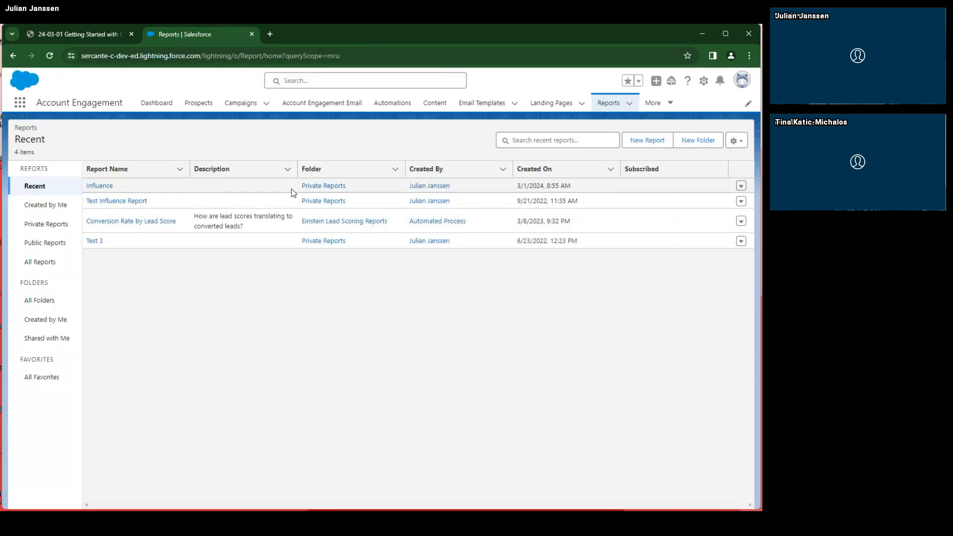
Open the Test Influence Report, check its filters, and compare revenue share by campaign type across the influence models in the chart
left_click(108, 201)
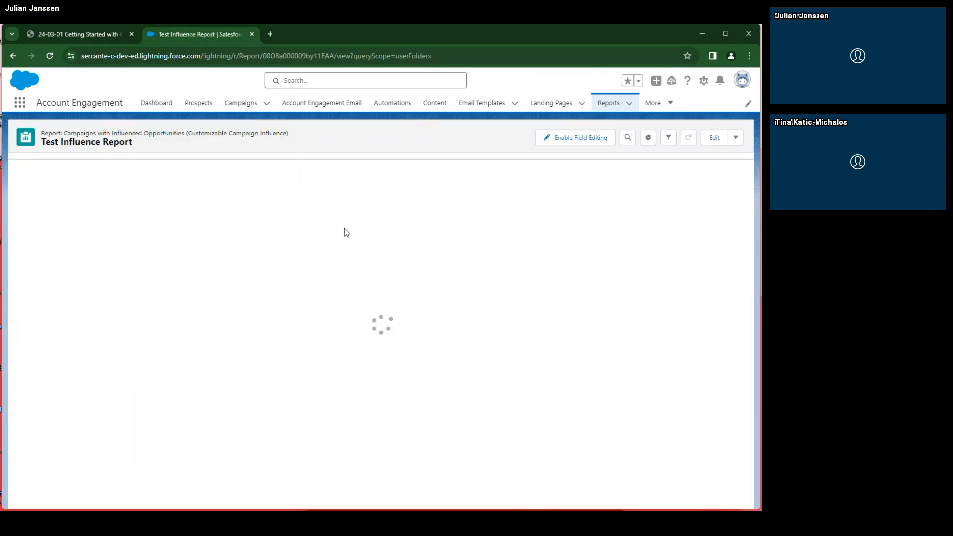
mouse_move(144, 352)
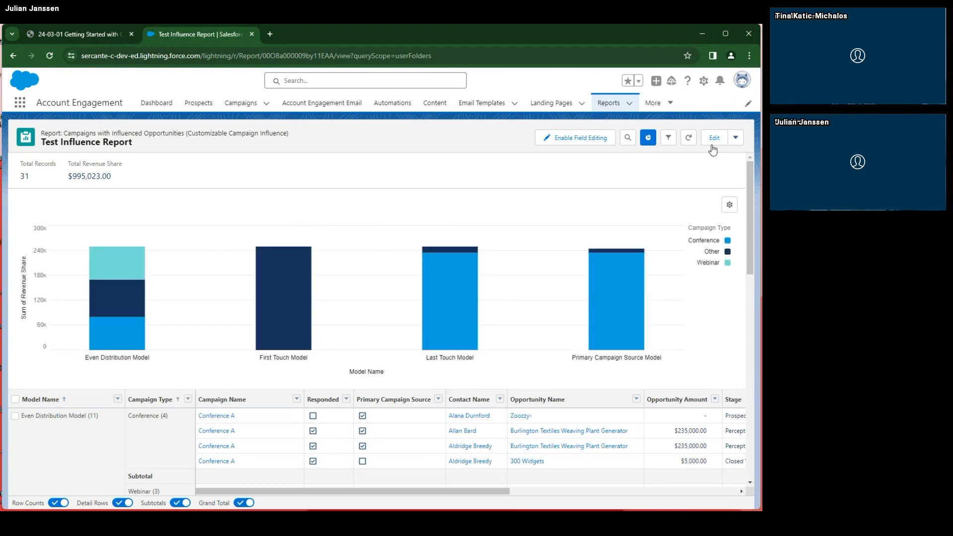
left_click(669, 137)
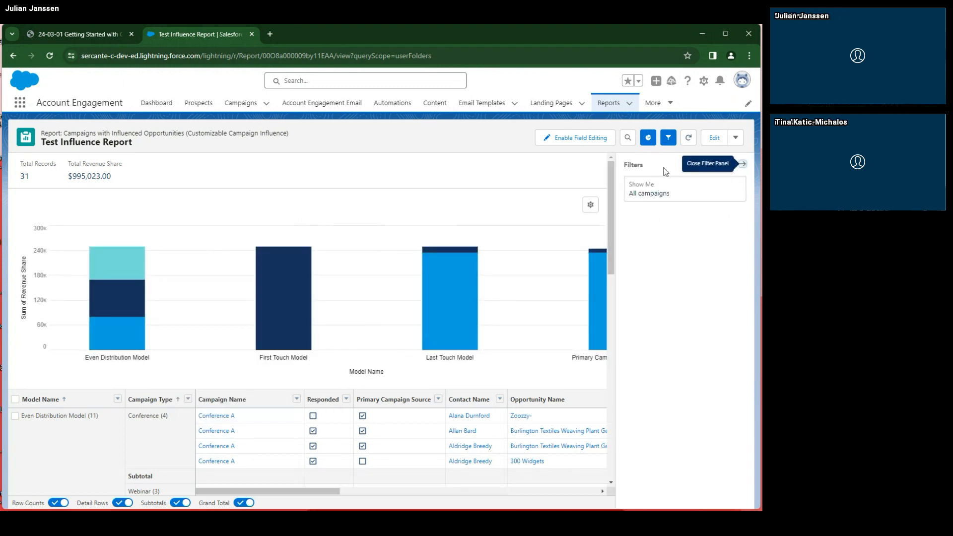
left_click(668, 138)
mouse_move(450, 255)
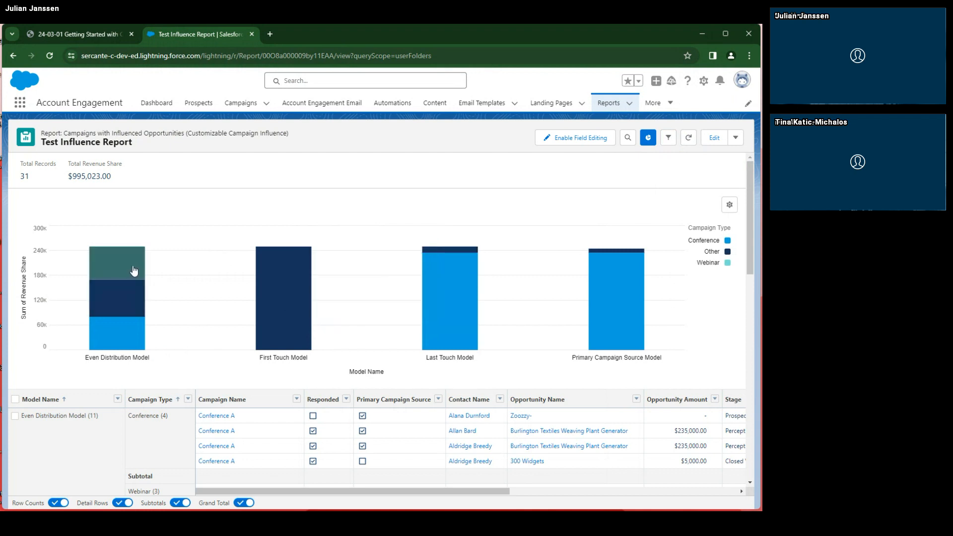
mouse_move(134, 271)
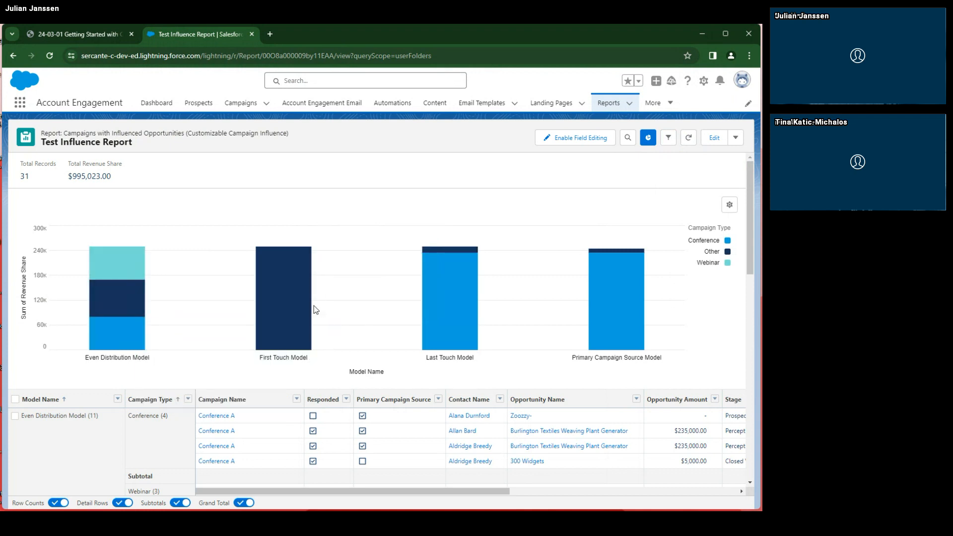
mouse_move(309, 307)
Switch to the Getting Started with Campaign Influence PDF and go through the remaining slides to the closing page
left_click(101, 40)
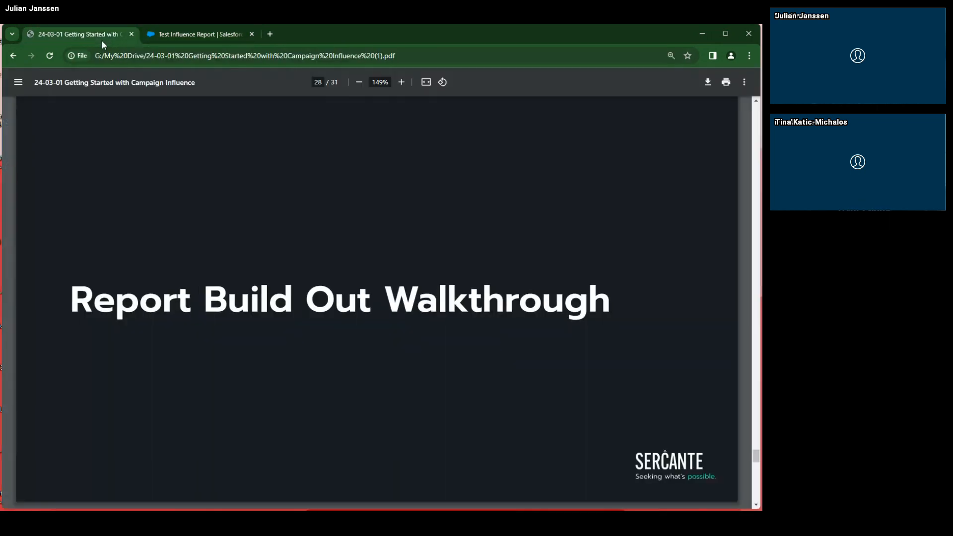
scroll(213, 200, "down", 20)
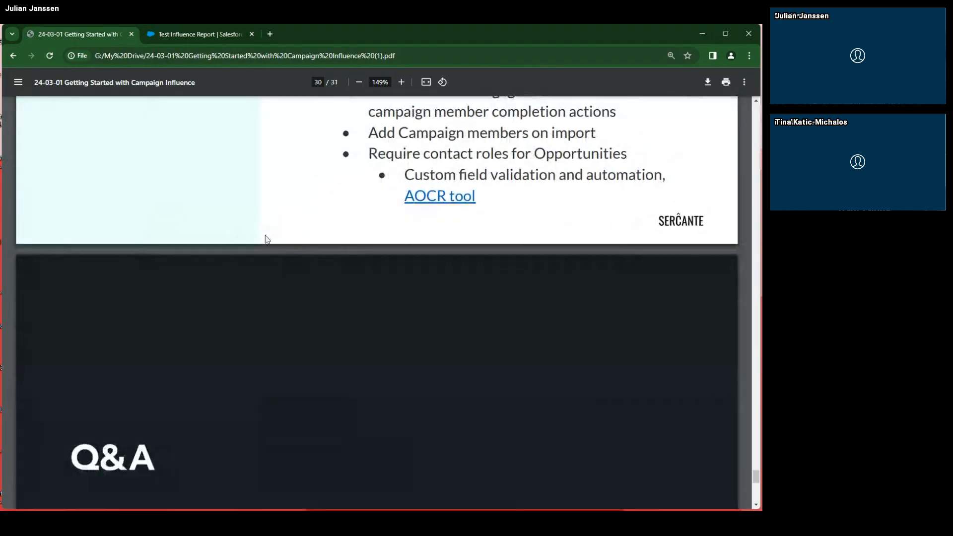
scroll(283, 243, "down", 5)
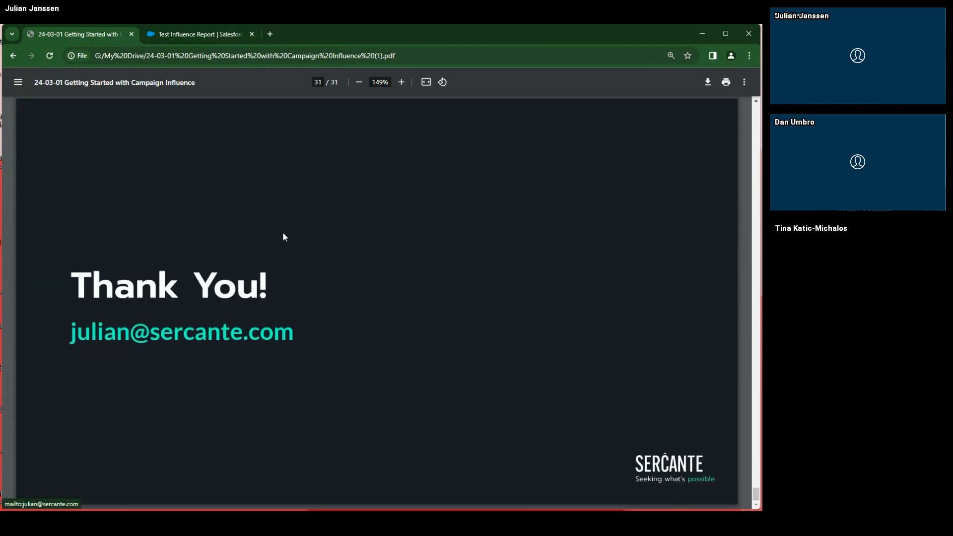
Revisit the Common Data Pitfalls slide in the campaign influence PDF, and return to the Test Influence Report
left_click(212, 37)
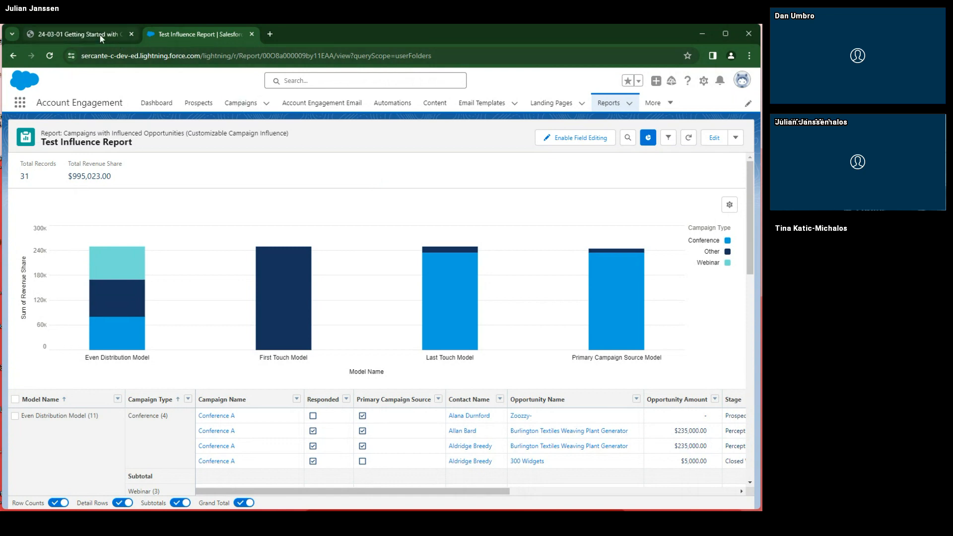
left_click(75, 33)
scroll(301, 315, "up", 7)
scroll(300, 315, "up", 7)
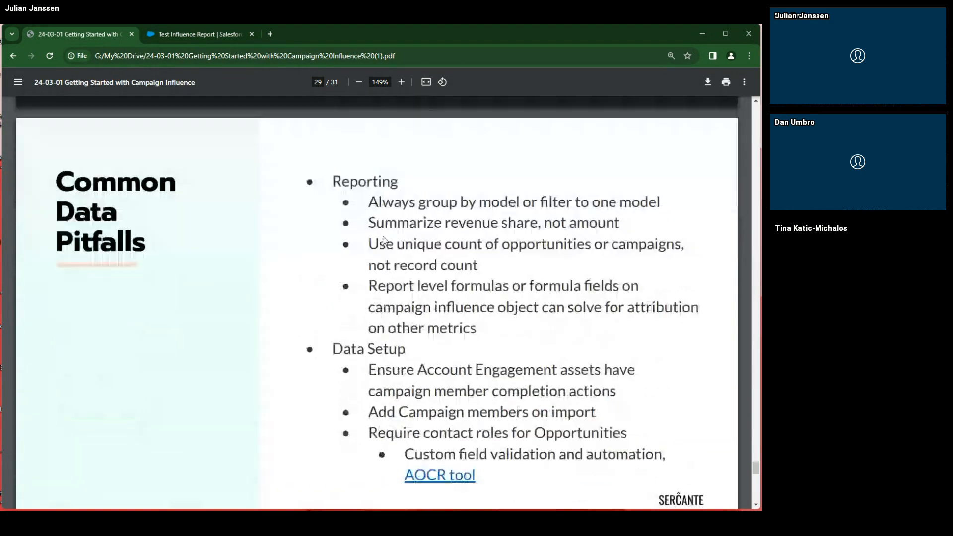
left_click(196, 32)
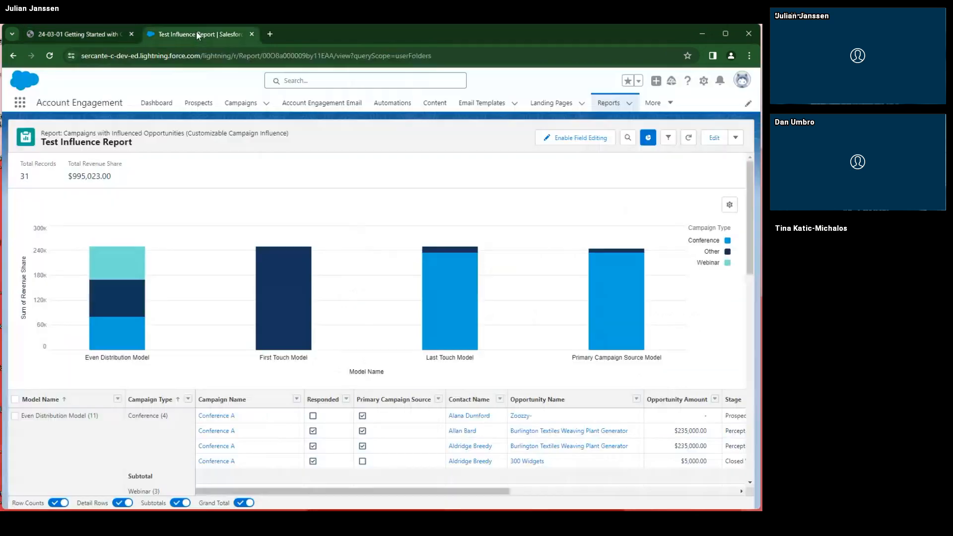